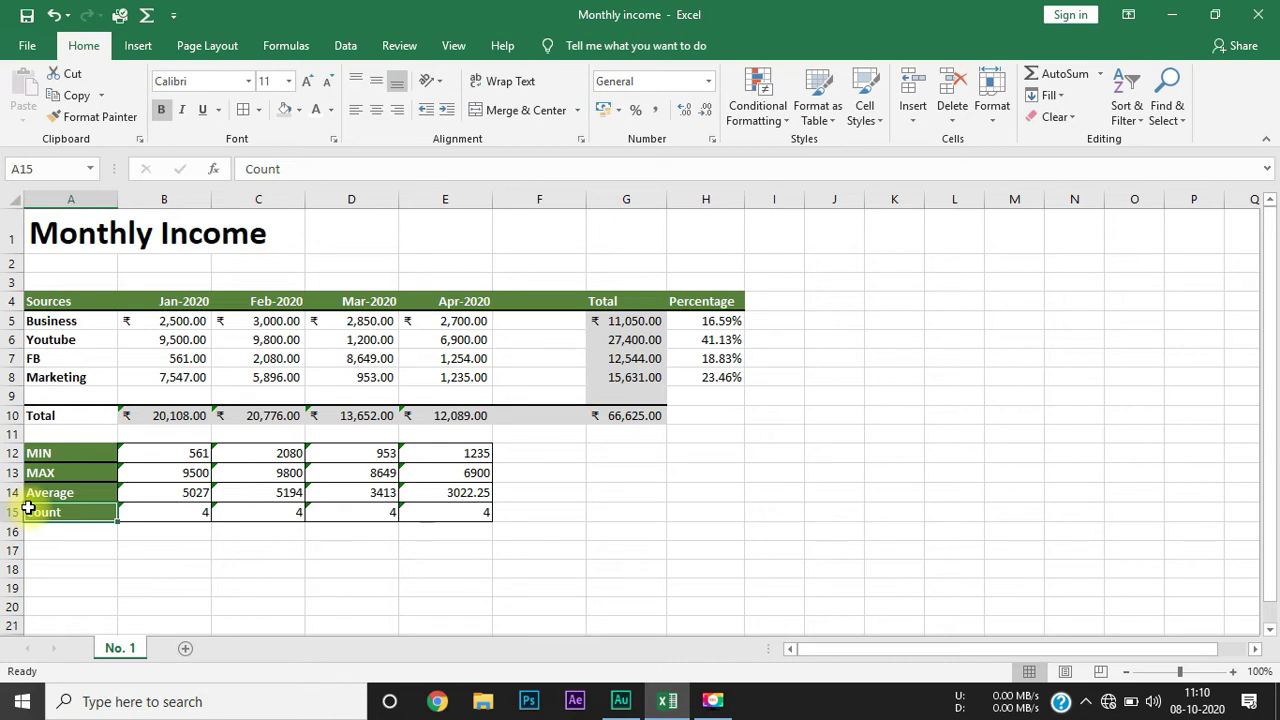
Undo the green fill on the MIN, MAX, Average and Count labels and cancel the copy marquee.
{"action": "key", "text": "ctrl+z"}
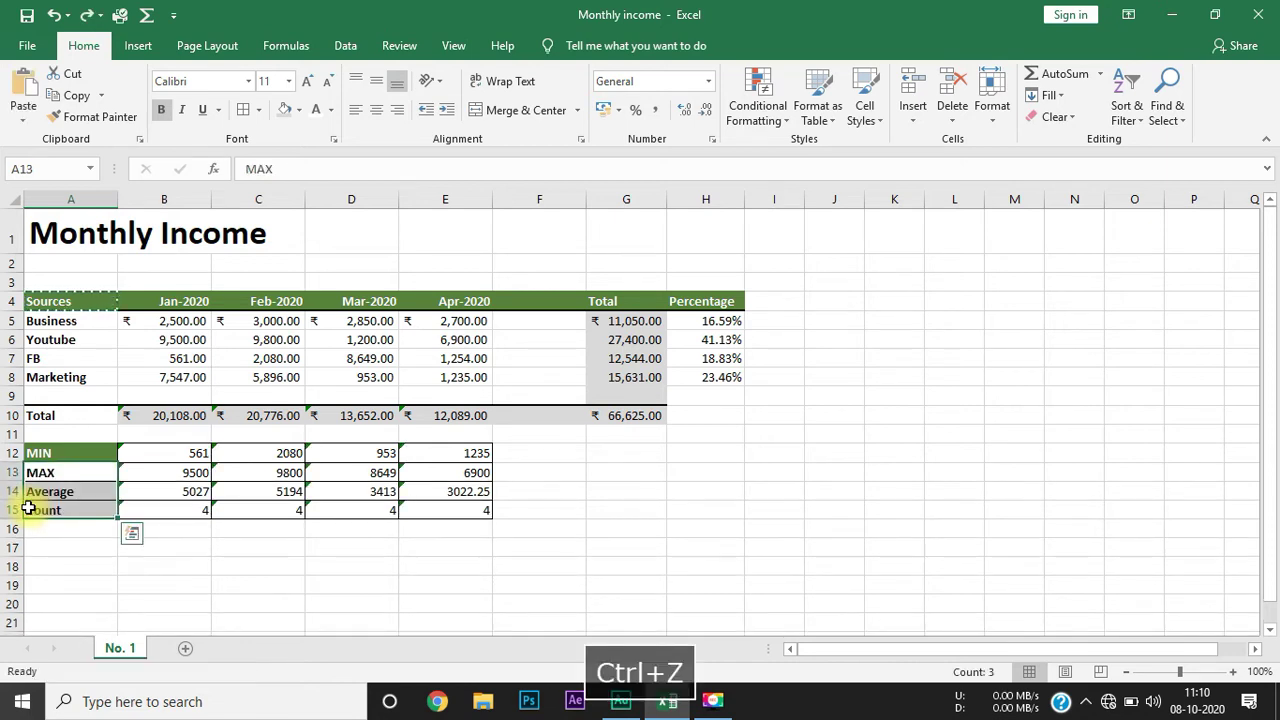
{"action": "key", "text": "ctrl+z"}
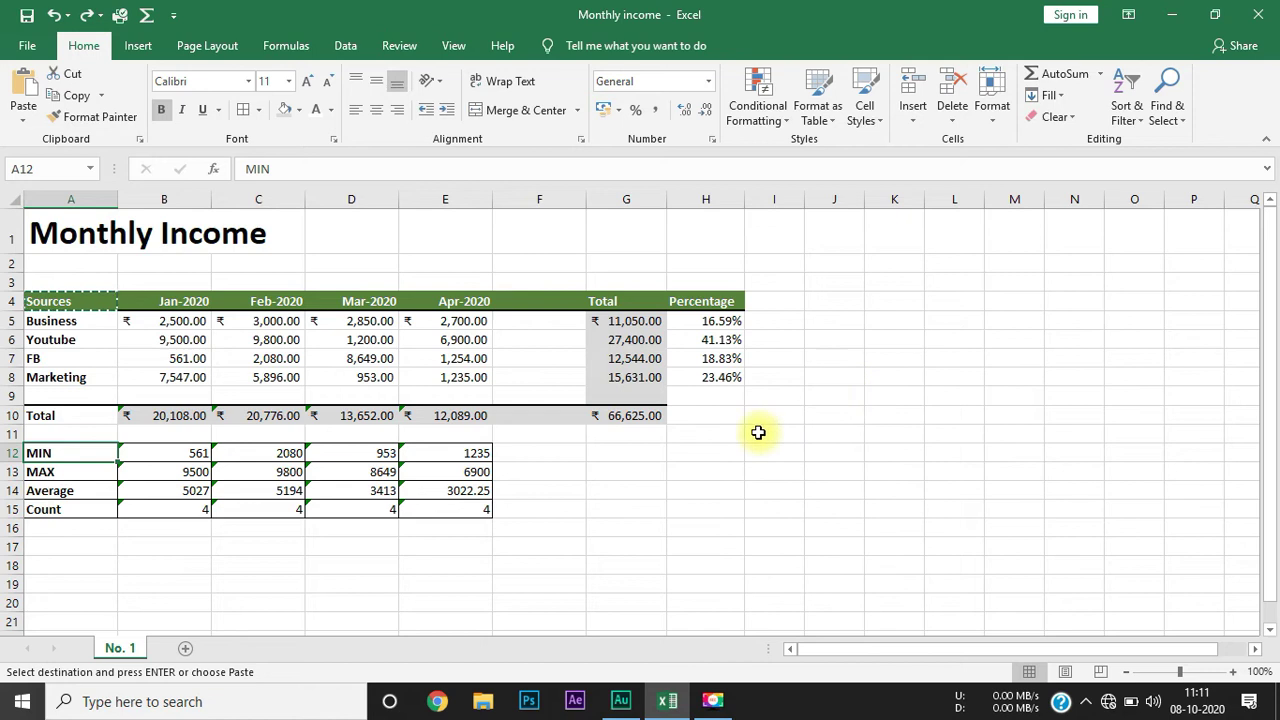
{"action": "key", "text": "Escape"}
{"action": "left_click", "coordinate": [815, 450]}
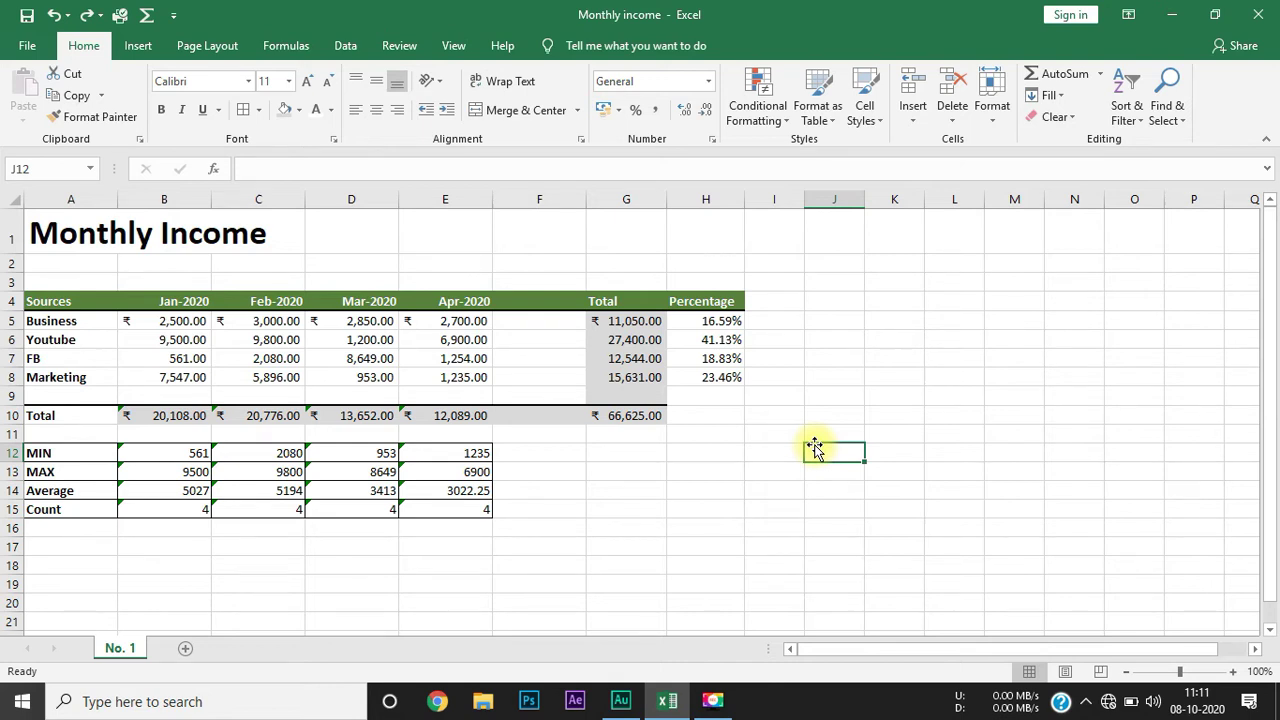
Clear formats from header row A4:H4, so the month dates show as serials 43831–43922.
{"action": "left_click_drag", "start_coordinate": [57, 303], "coordinate": [730, 300]}
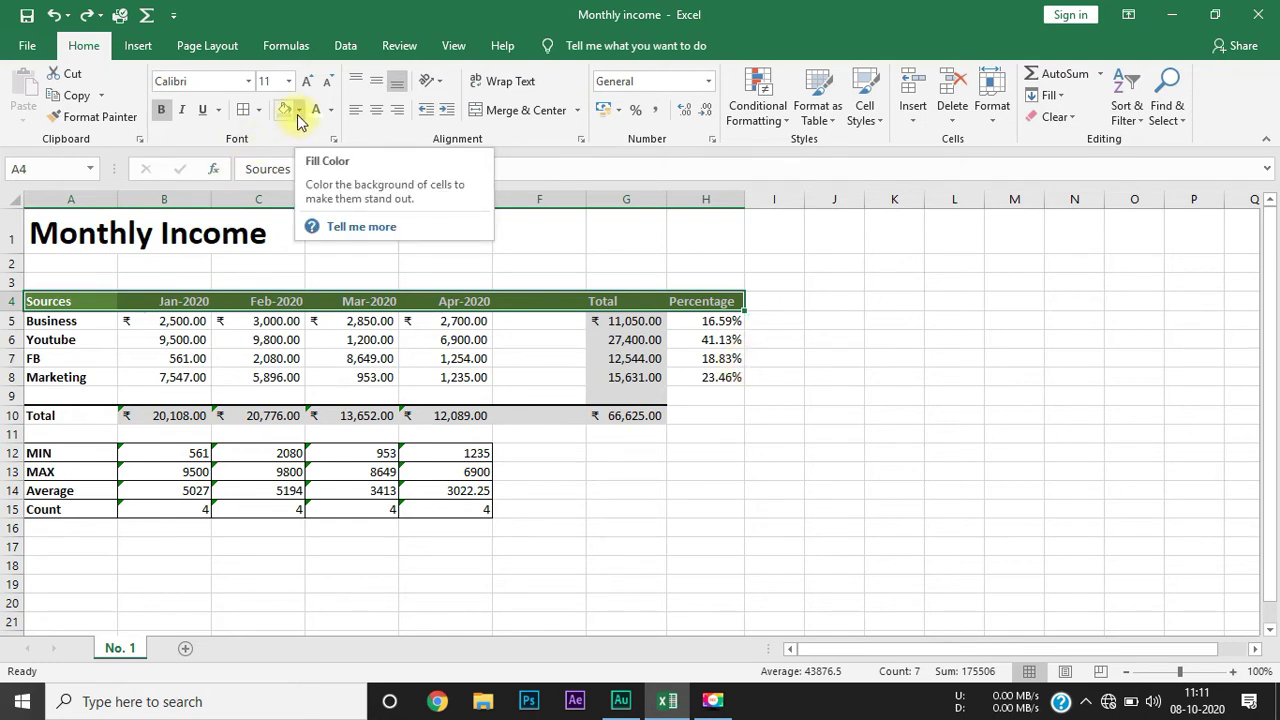
{"action": "left_click", "coordinate": [298, 112]}
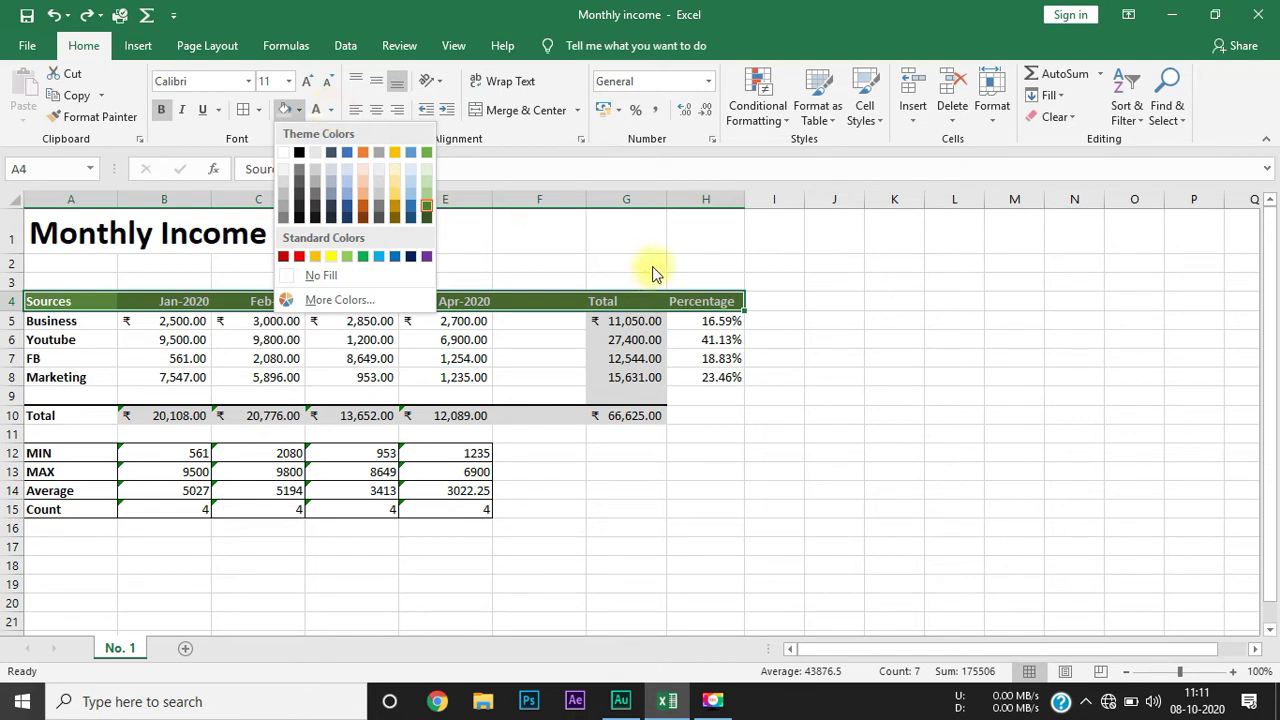
{"action": "left_click", "coordinate": [702, 294]}
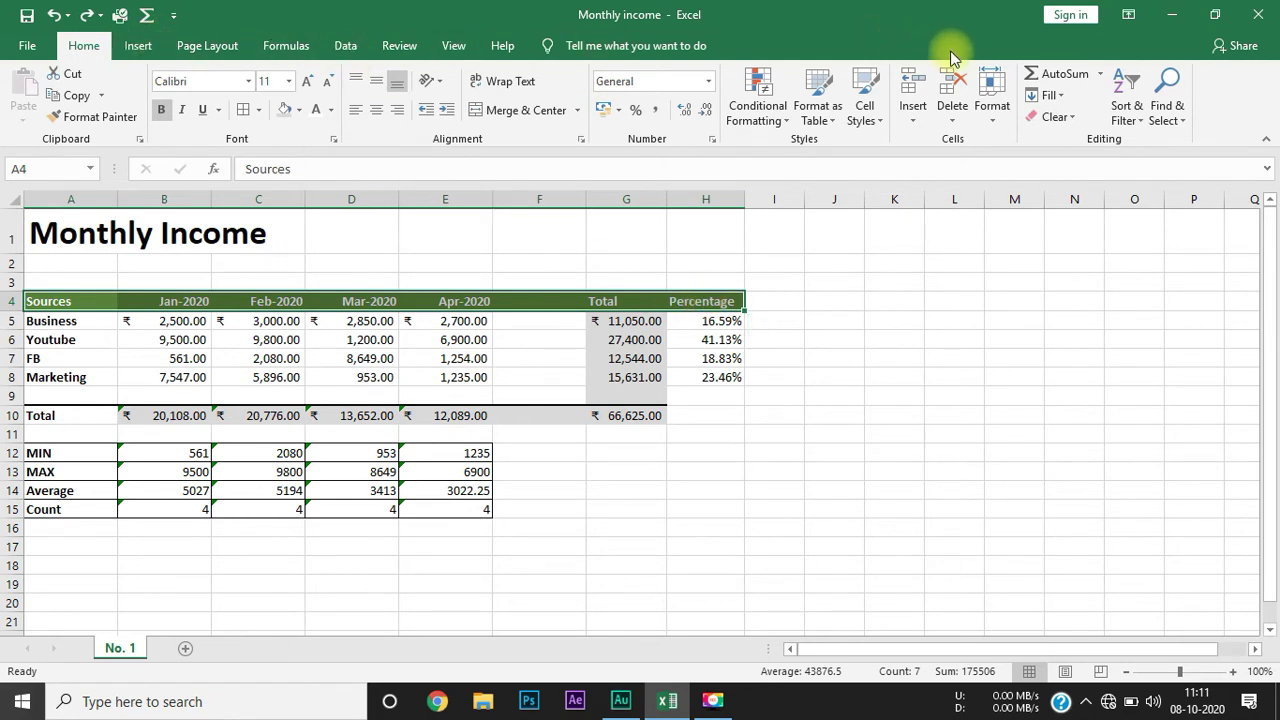
{"action": "left_click", "coordinate": [1073, 117]}
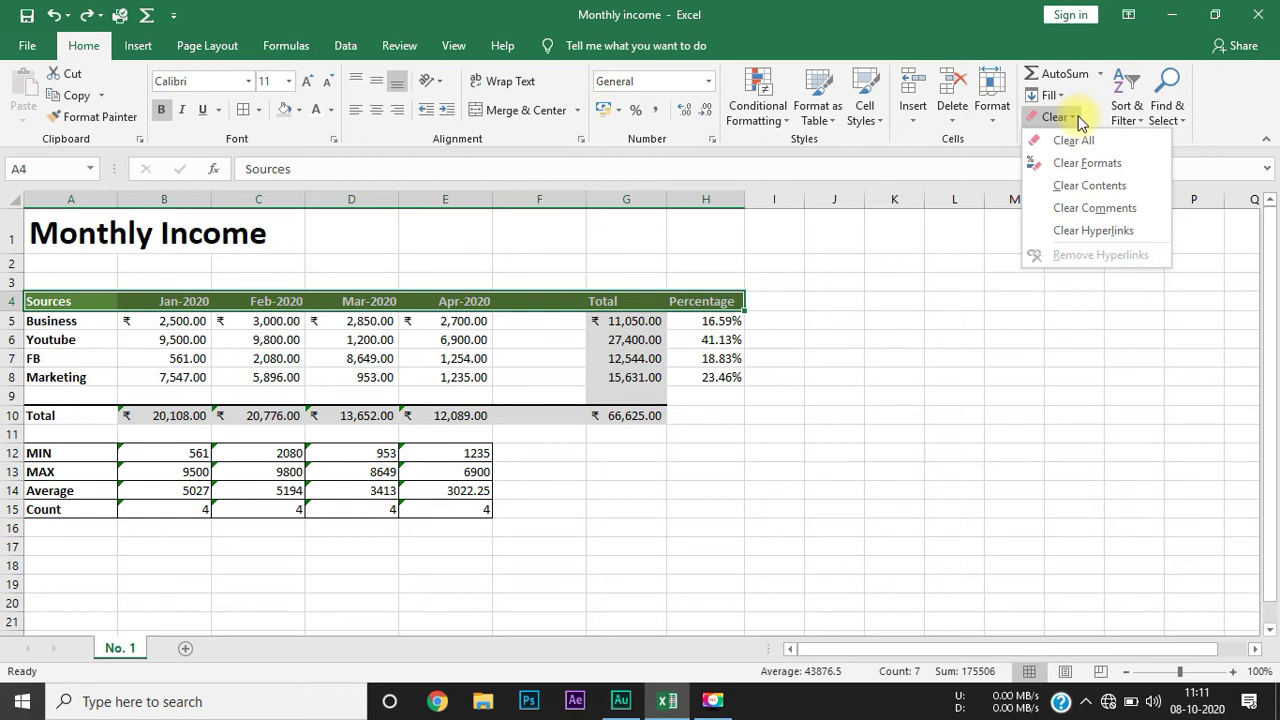
{"action": "left_click", "coordinate": [1094, 164]}
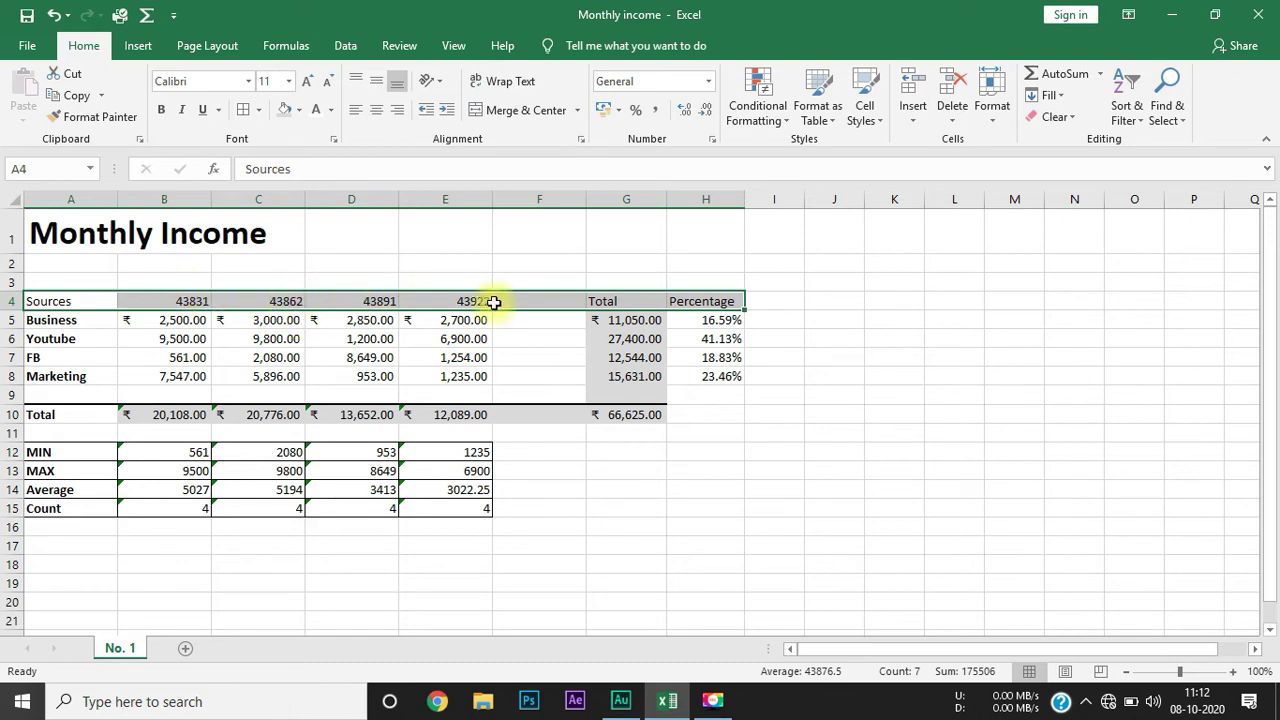
Give B4:E4 the custom number format mmm-yyyy so they read Jan-2020 through Apr-2020.
{"action": "left_click", "coordinate": [844, 308]}
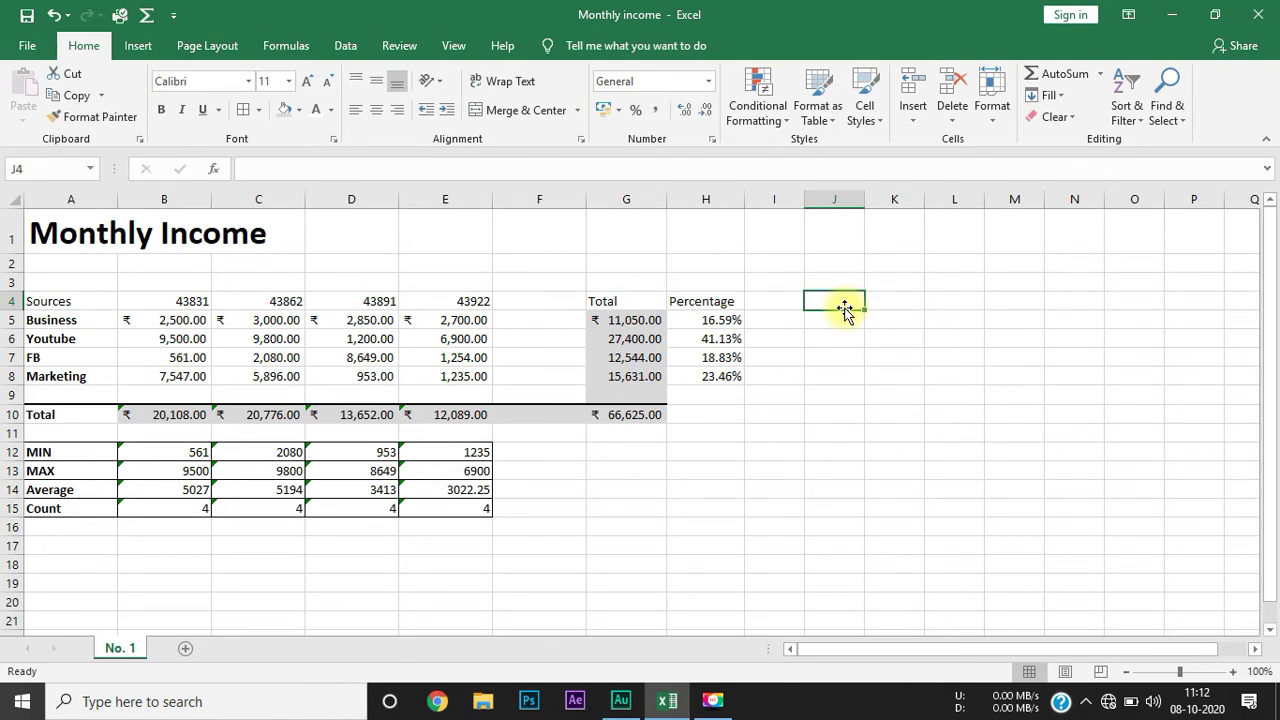
{"action": "left_click_drag", "start_coordinate": [186, 301], "coordinate": [441, 305]}
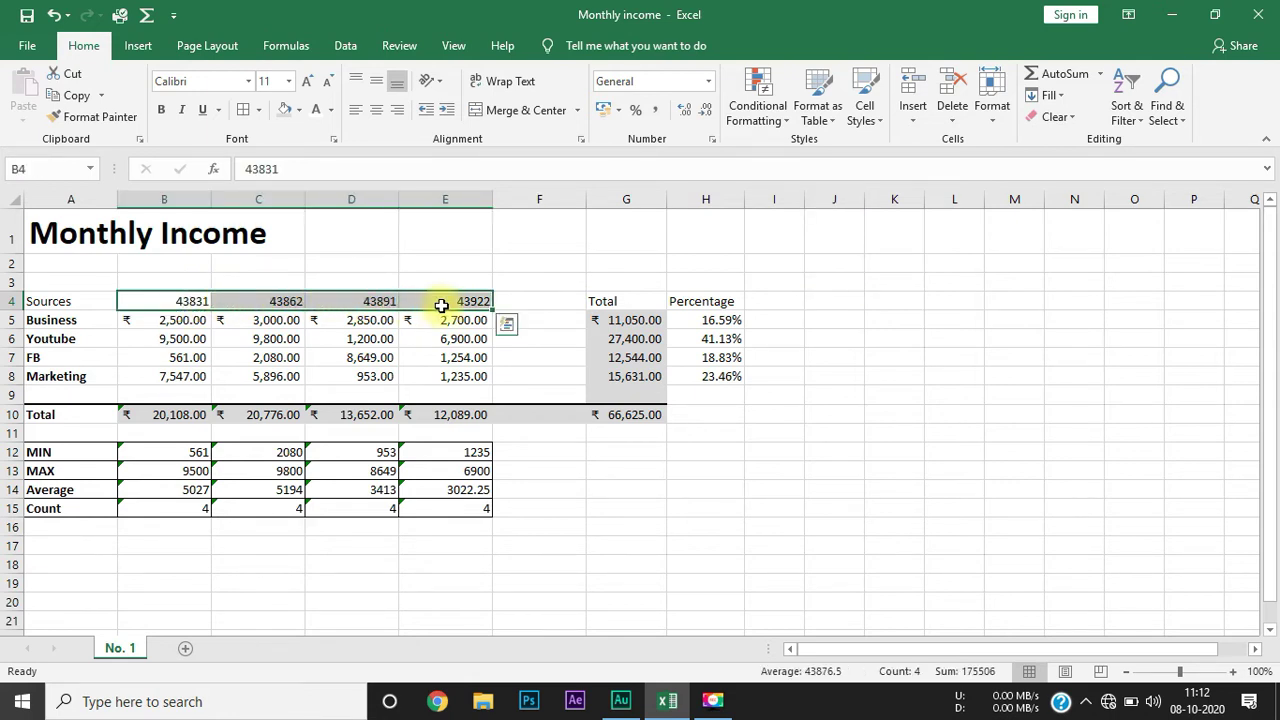
{"action": "left_click", "coordinate": [707, 88]}
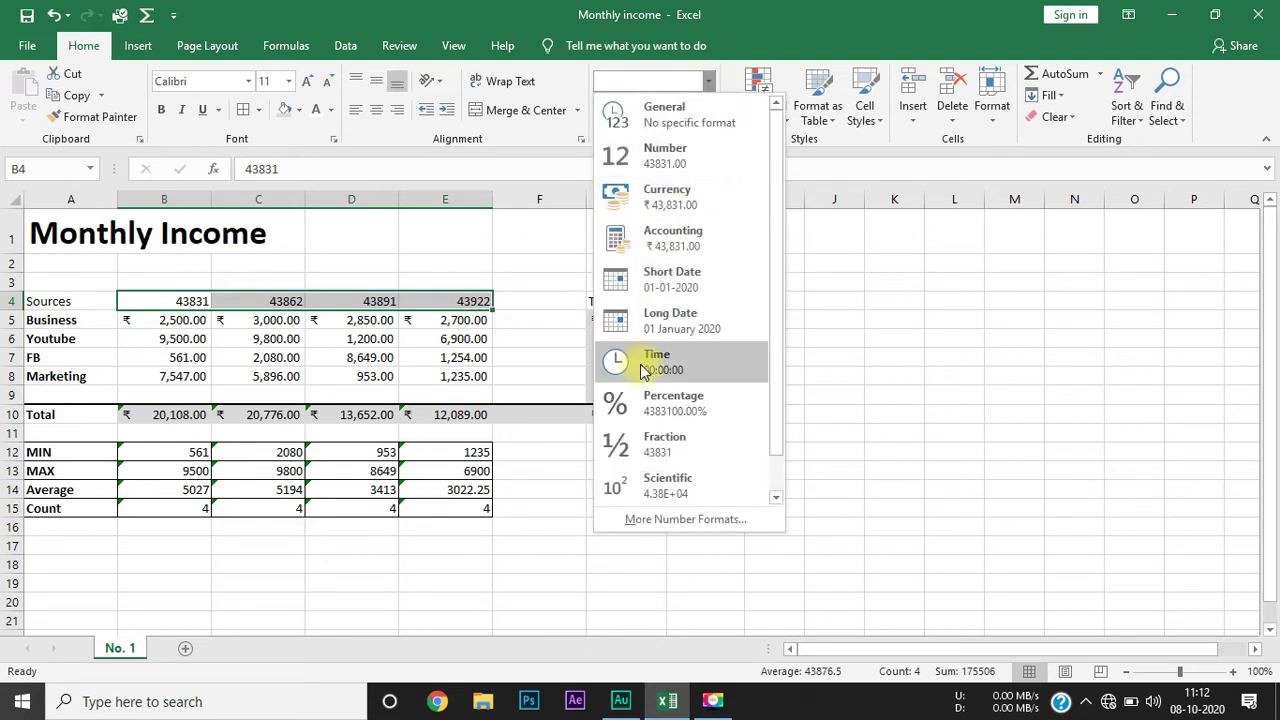
{"action": "left_click", "coordinate": [658, 519]}
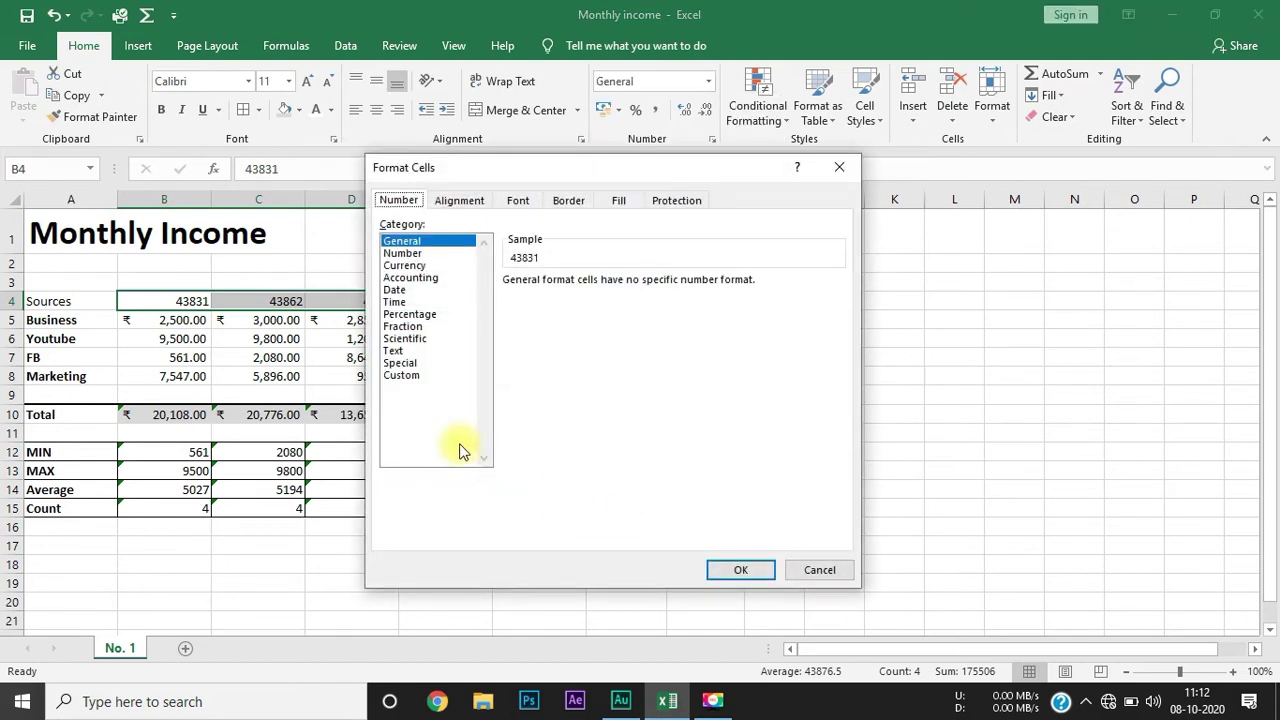
{"action": "left_click", "coordinate": [415, 375]}
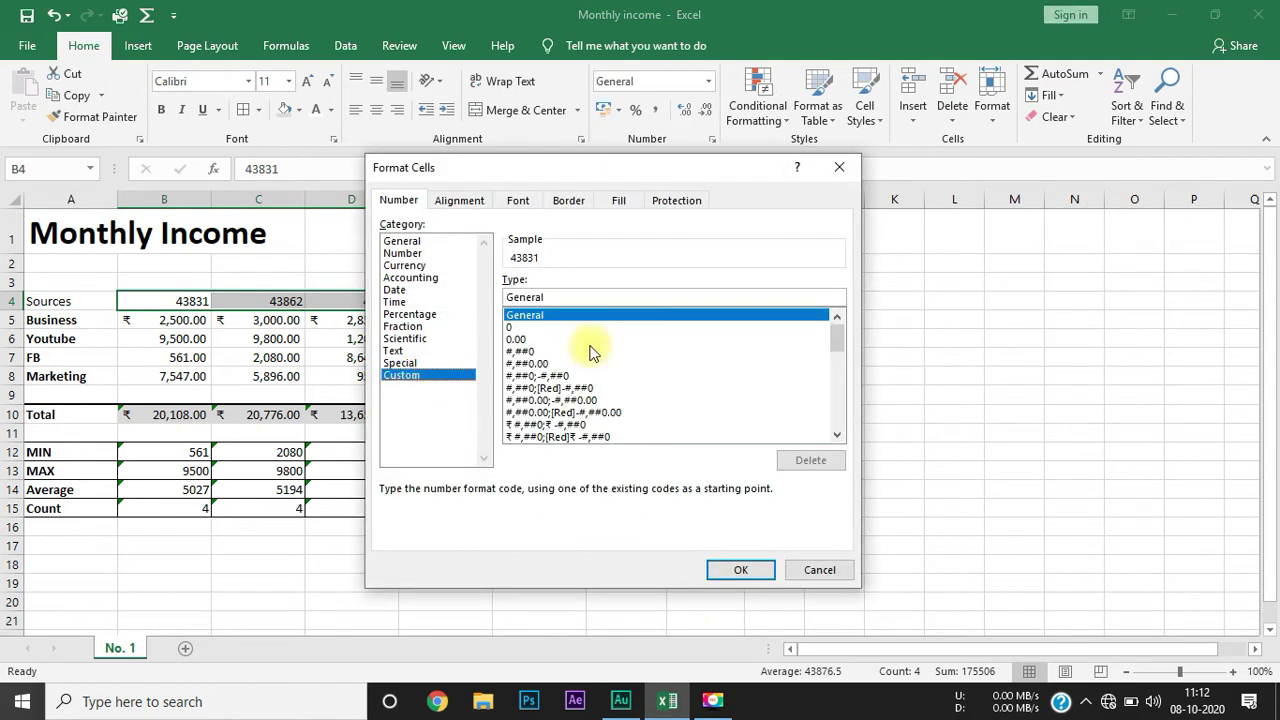
{"action": "left_click_drag", "start_coordinate": [842, 328], "coordinate": [843, 380]}
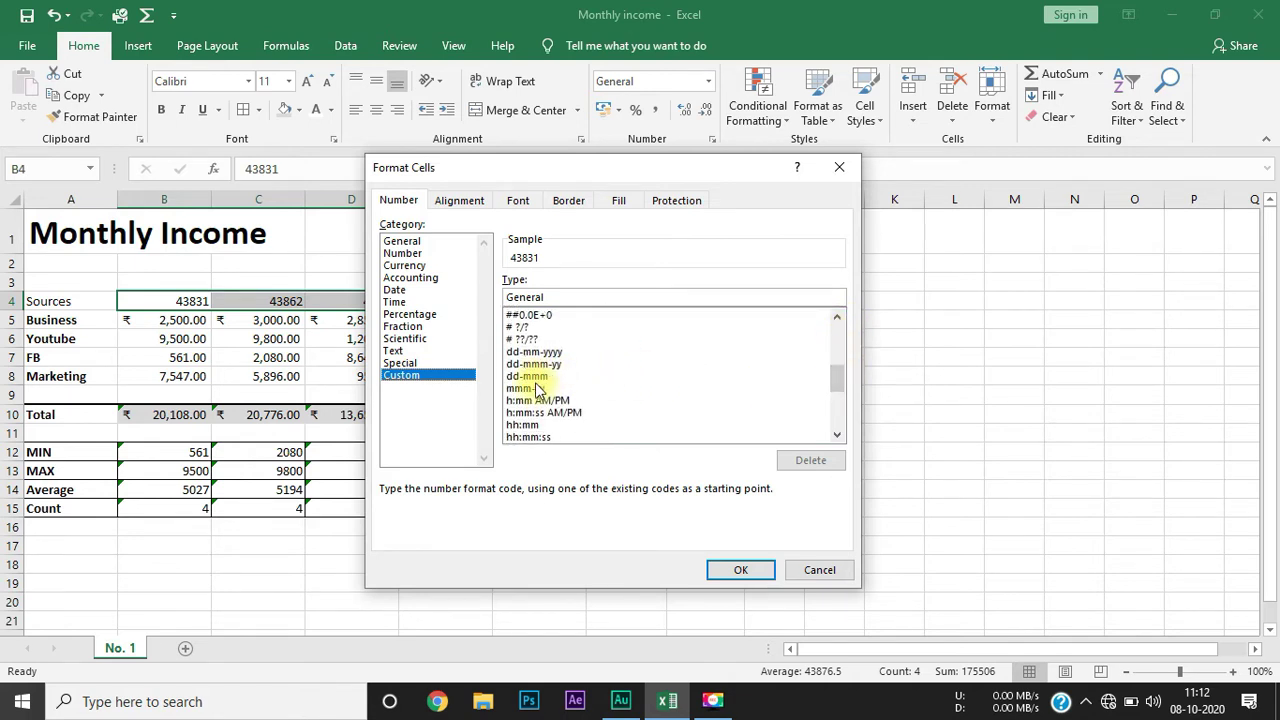
{"action": "left_click", "coordinate": [535, 388]}
{"action": "left_click", "coordinate": [562, 298]}
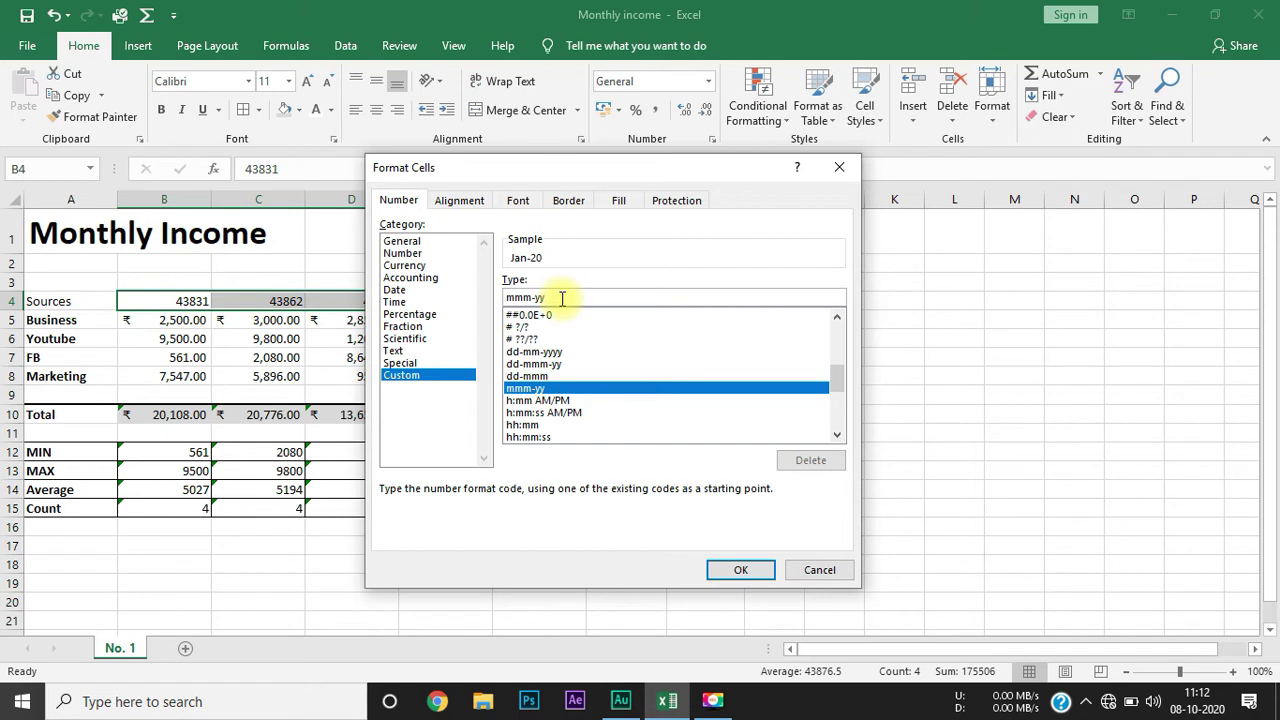
{"action": "type", "text": "yy"}
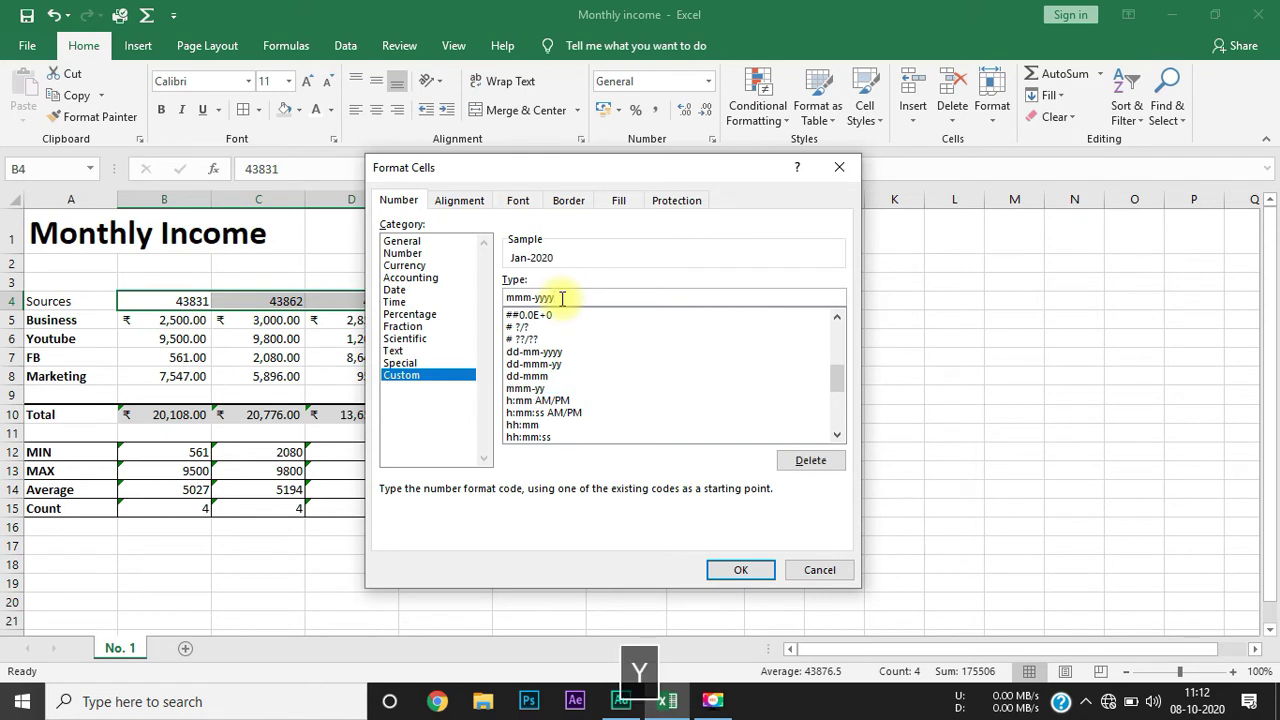
{"action": "left_click", "coordinate": [738, 567]}
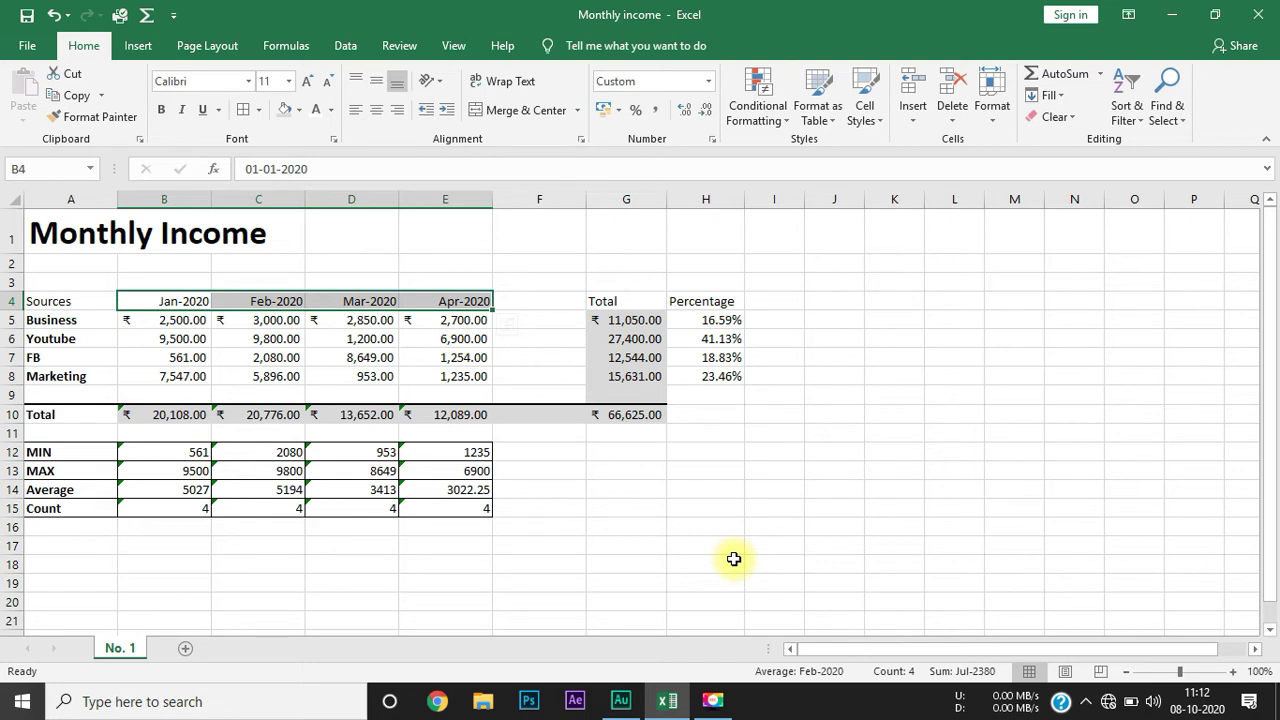
{"action": "left_click", "coordinate": [734, 559]}
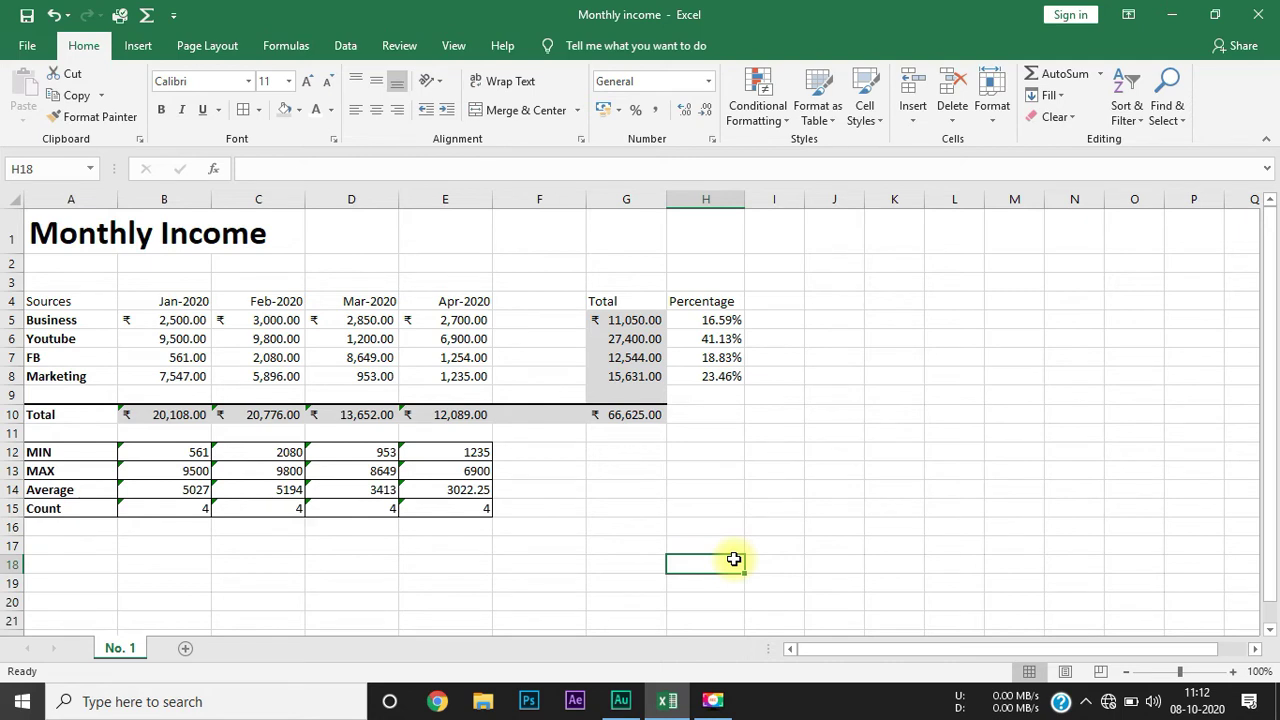
Format header row A4:H4 with a green fill and bold white text.
{"action": "mouse_move", "coordinate": [80, 303]}
{"action": "left_mouse_down"}
{"action": "mouse_move", "coordinate": [412, 285]}
{"action": "mouse_move", "coordinate": [700, 301]}
{"action": "left_mouse_up"}
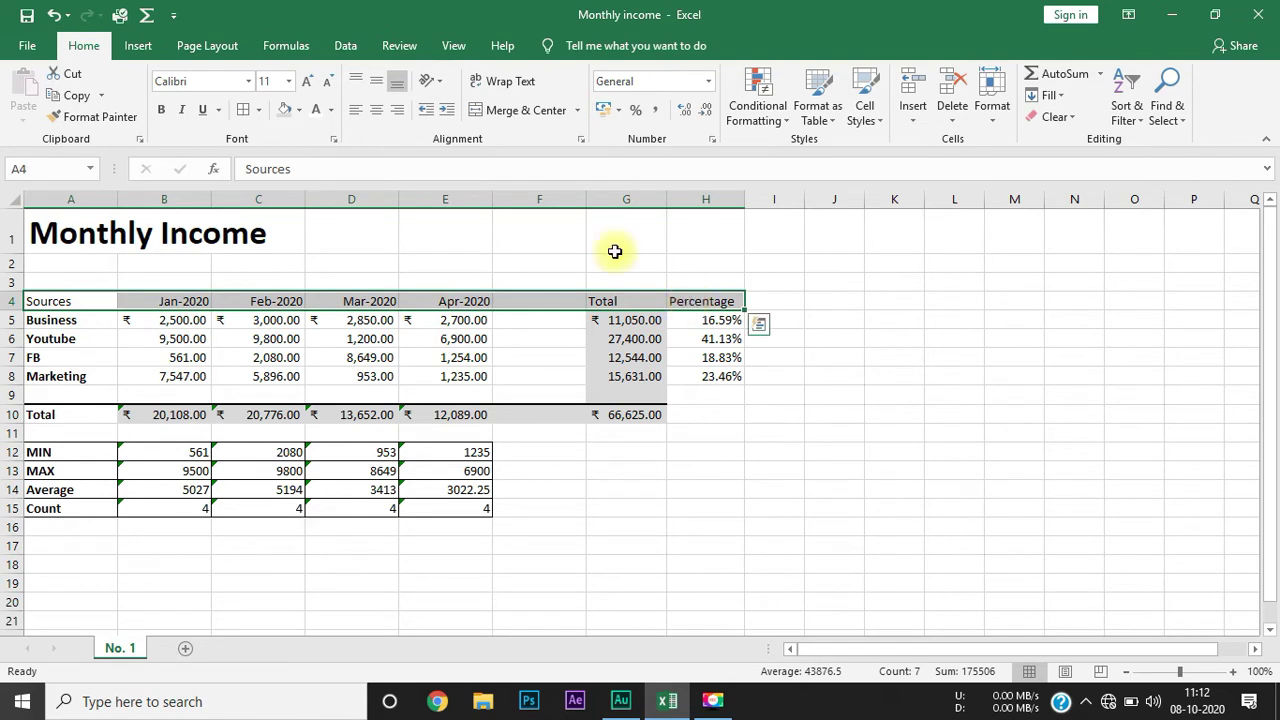
{"action": "left_click", "coordinate": [298, 112]}
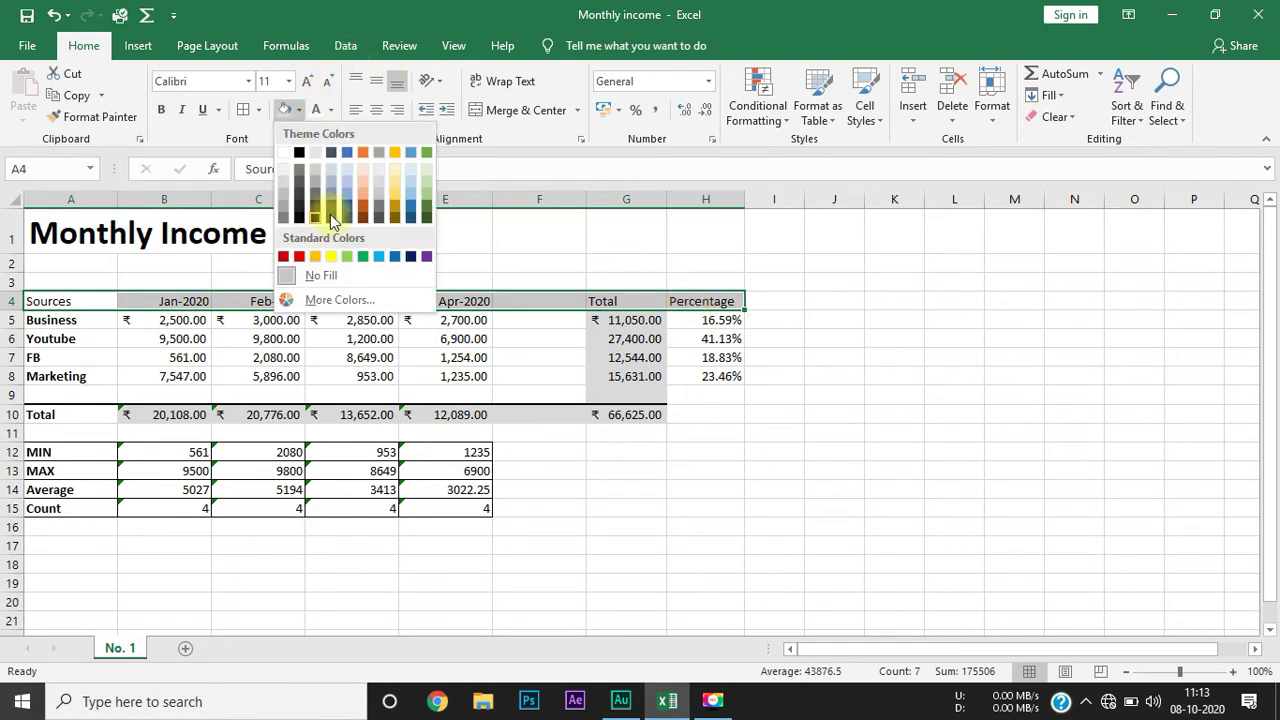
{"action": "left_click", "coordinate": [430, 206]}
{"action": "left_click", "coordinate": [314, 109]}
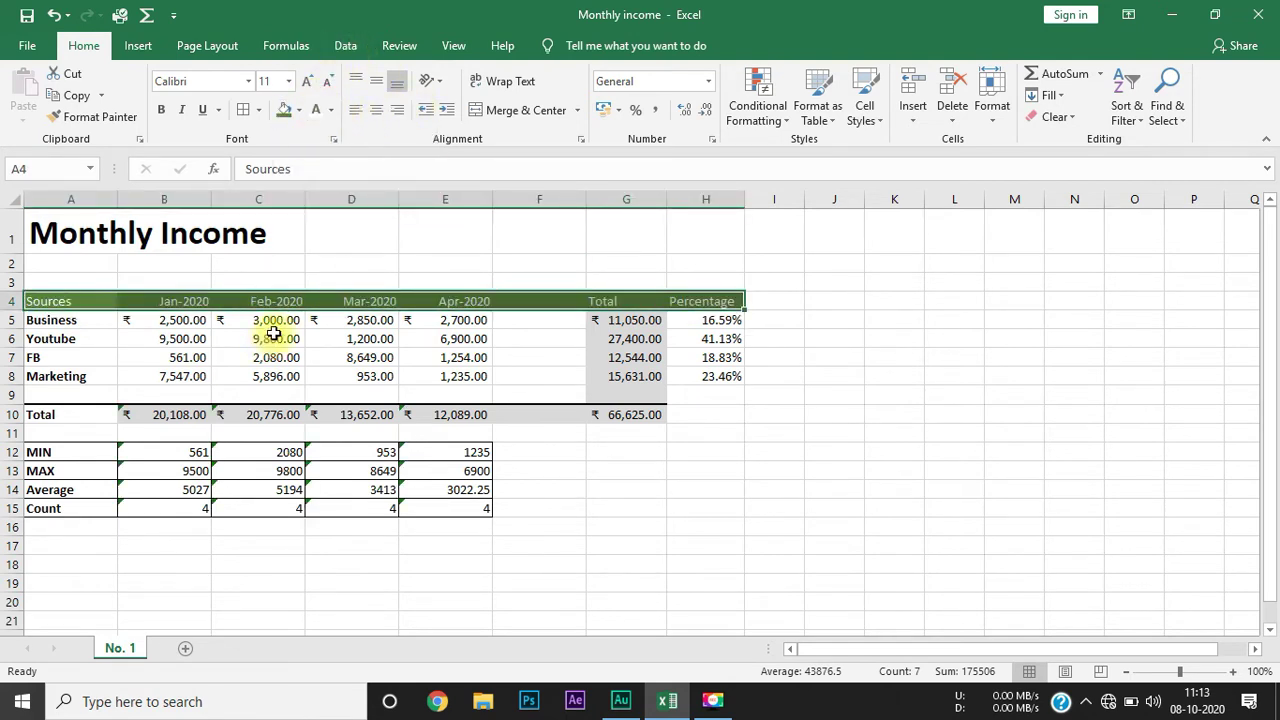
{"action": "left_click", "coordinate": [160, 110]}
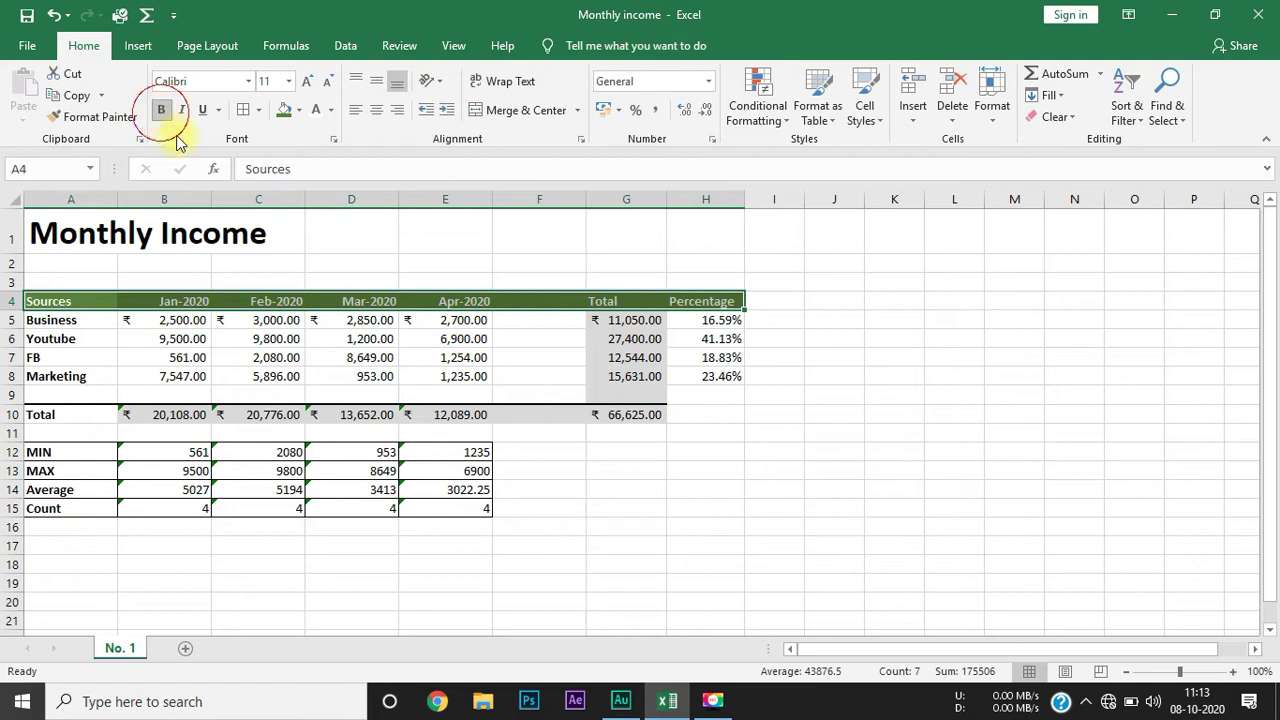
{"action": "left_click", "coordinate": [237, 301]}
{"action": "mouse_move", "coordinate": [87, 293]}
{"action": "left_mouse_down"}
{"action": "mouse_move", "coordinate": [701, 314]}
{"action": "mouse_move", "coordinate": [716, 303]}
{"action": "left_mouse_up"}
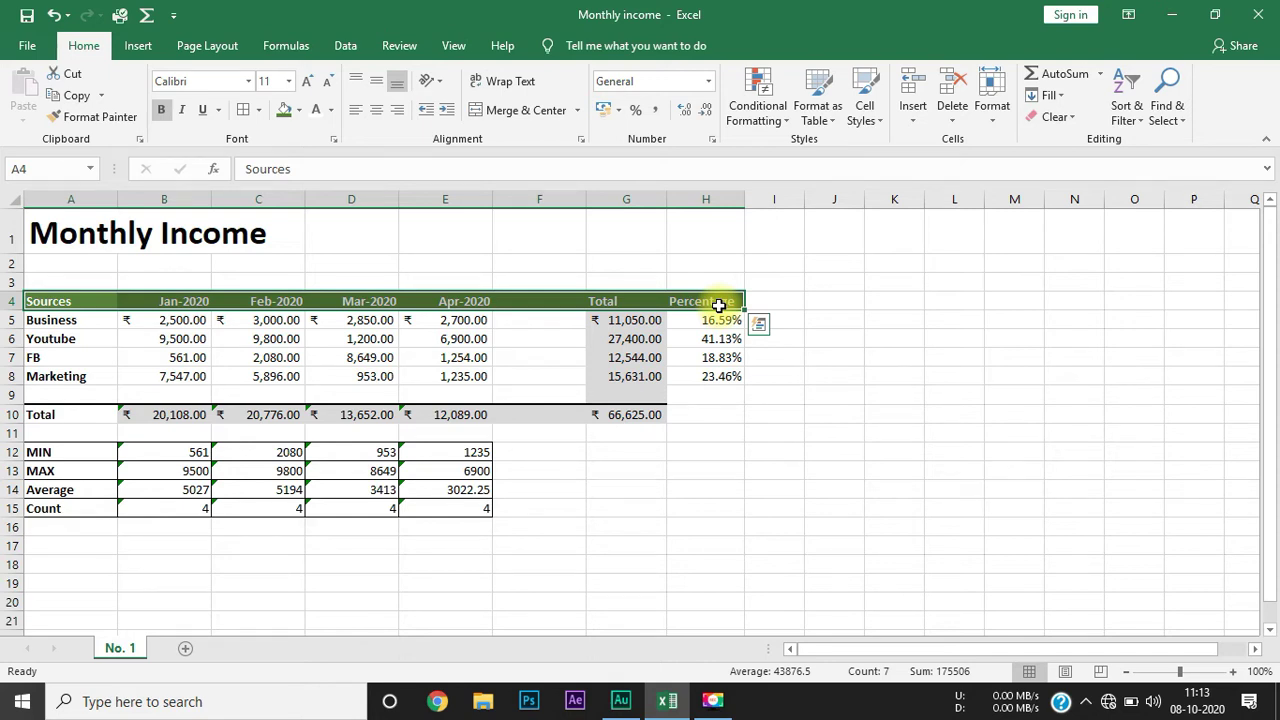
Create a new cell style named 'Pro Style' from the selected header row's formatting.
{"action": "left_click", "coordinate": [879, 120]}
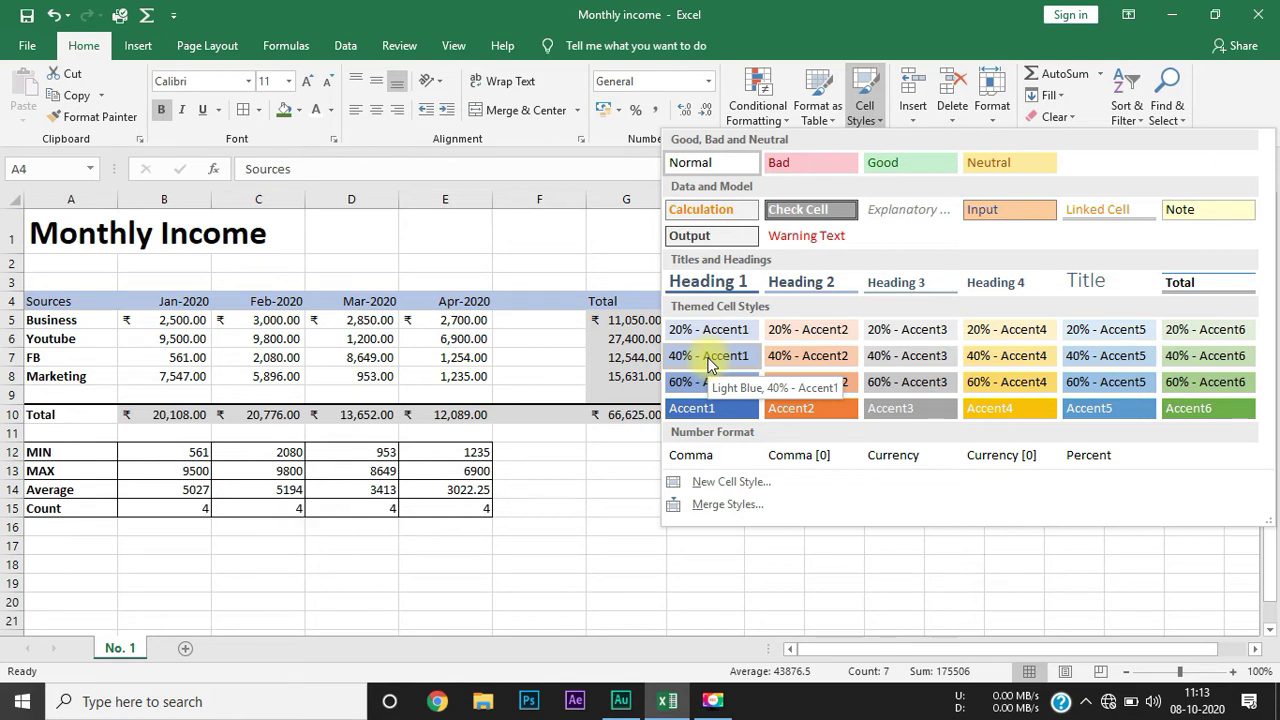
{"action": "left_click", "coordinate": [741, 487]}
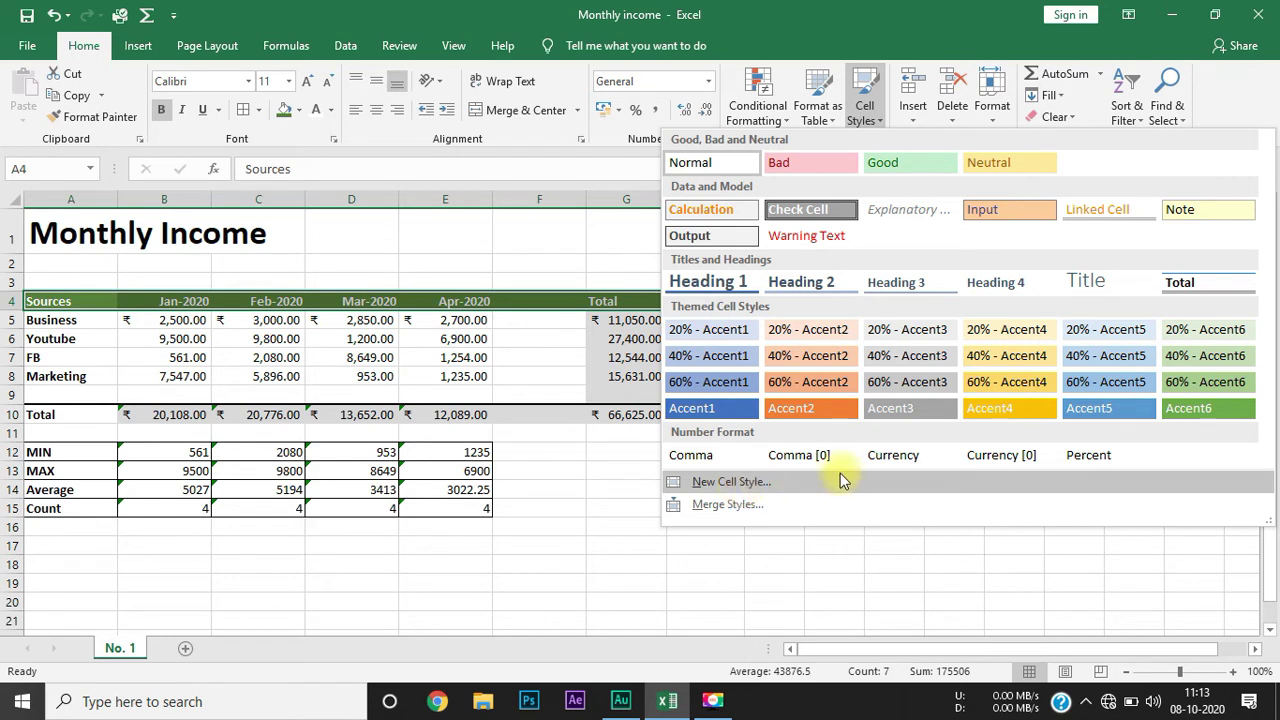
{"action": "left_click", "coordinate": [728, 483]}
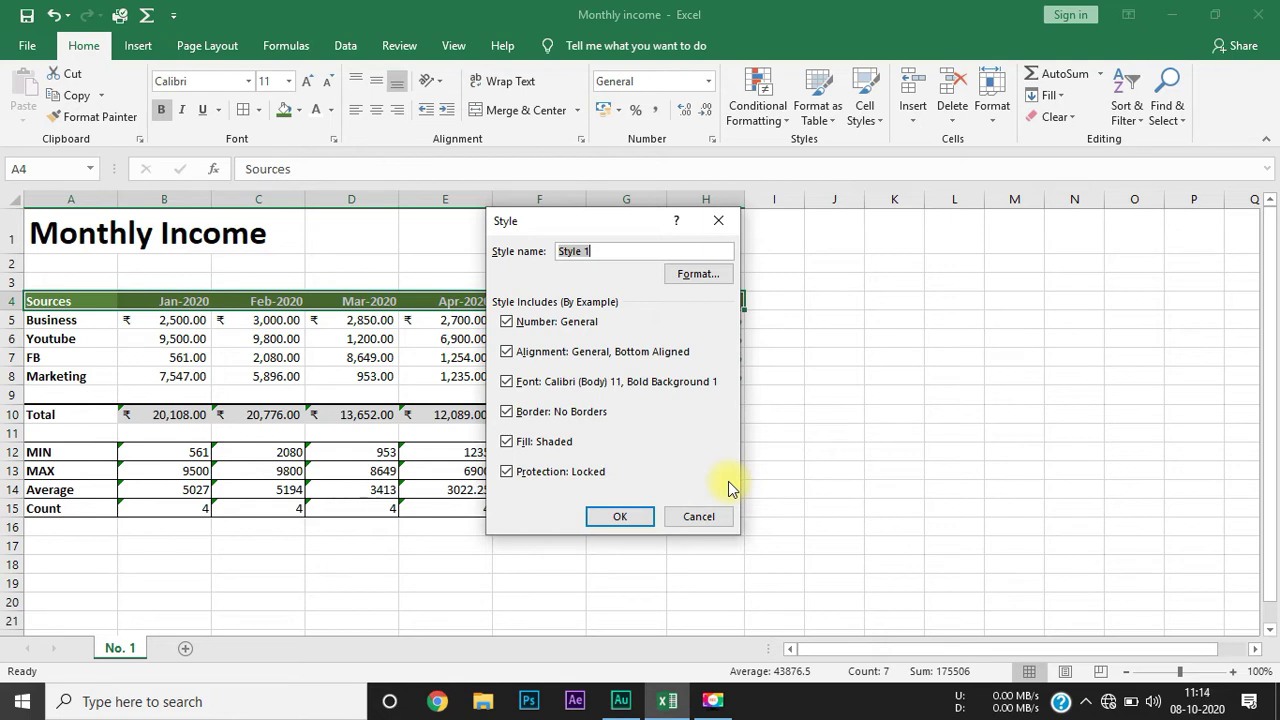
{"action": "type", "text": "Pro Style"}
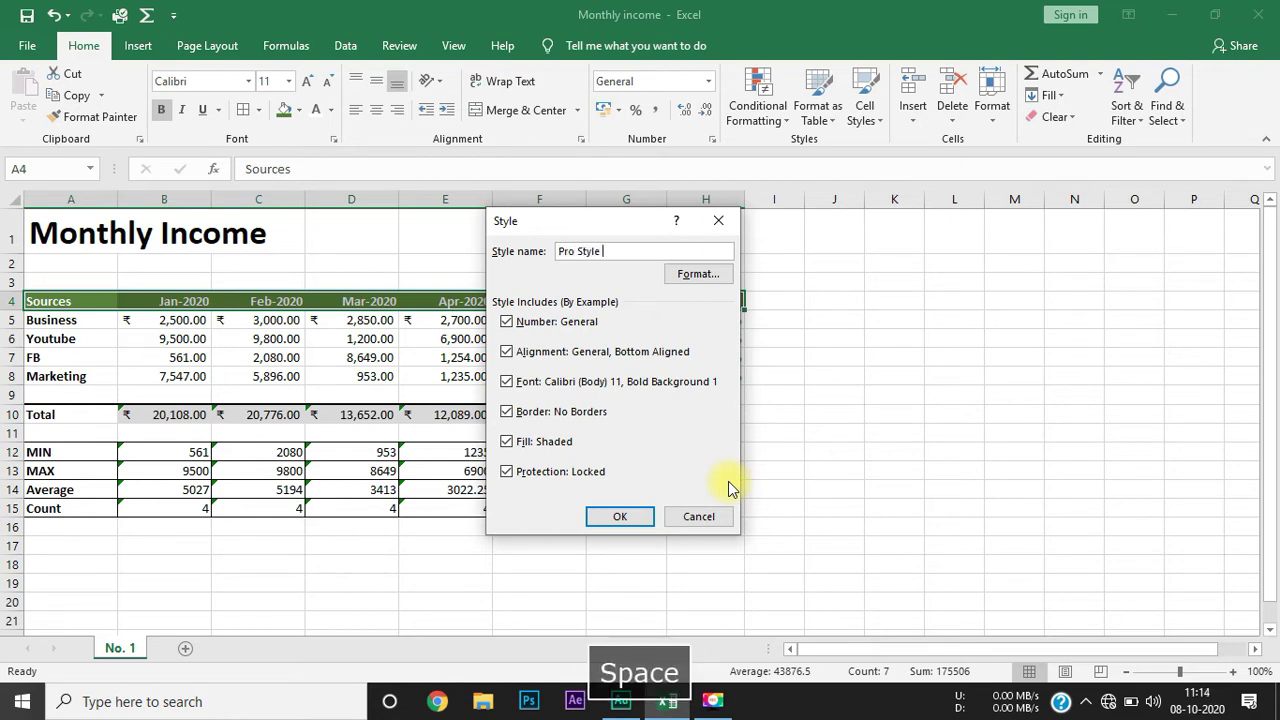
{"action": "key", "text": "BackSpace"}
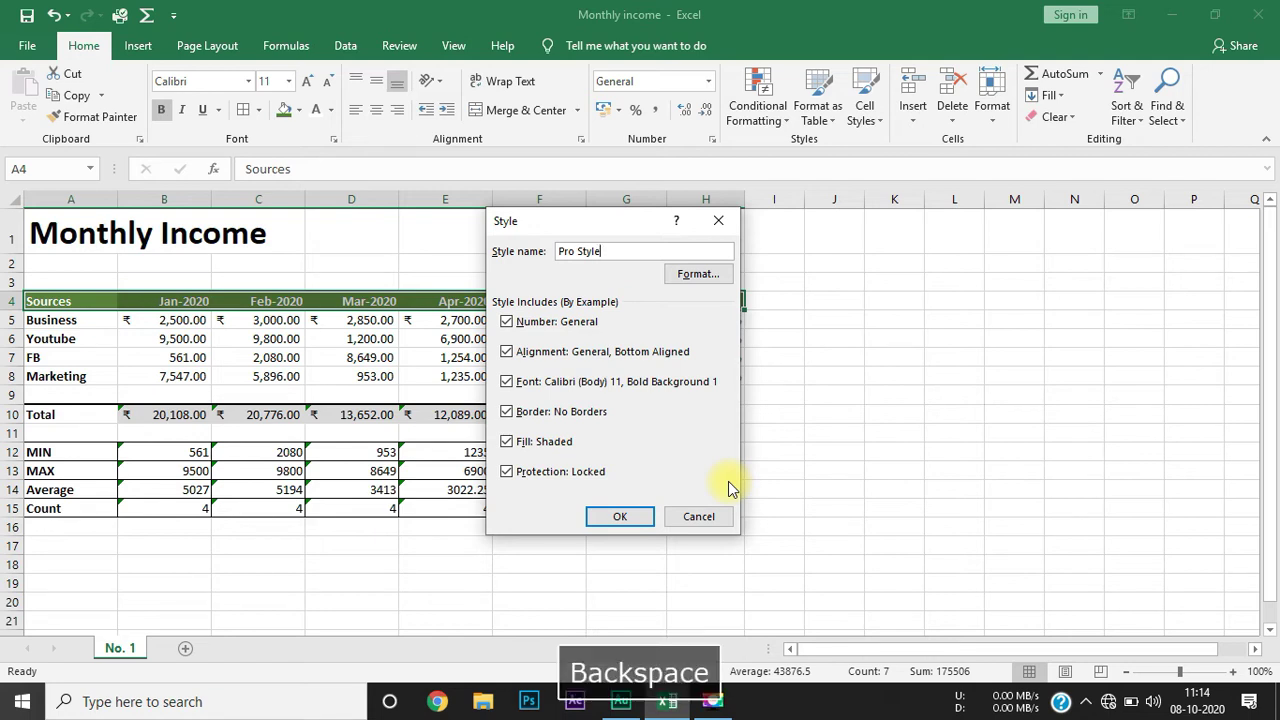
{"action": "left_click", "coordinate": [640, 515]}
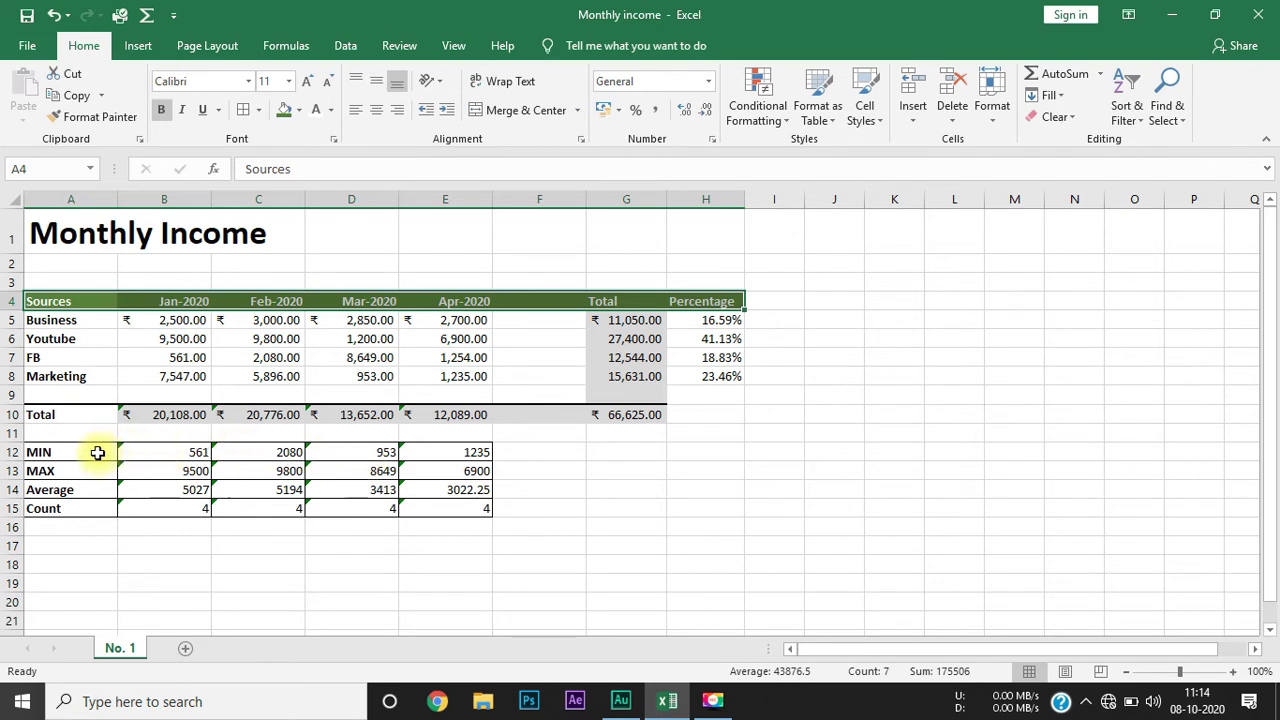
Apply the custom Pro Style to labels A12:A15 (MIN, MAX, Average, Count).
{"action": "left_click_drag", "start_coordinate": [97, 453], "coordinate": [86, 506]}
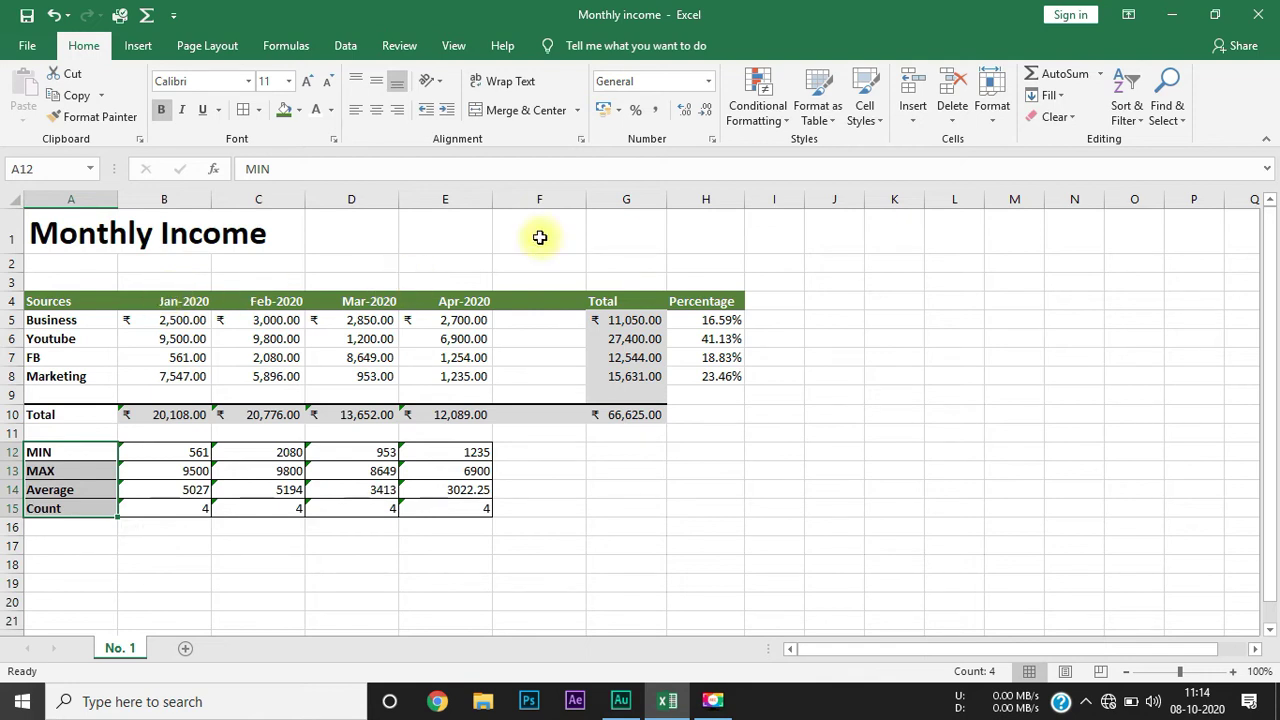
{"action": "left_click", "coordinate": [878, 126]}
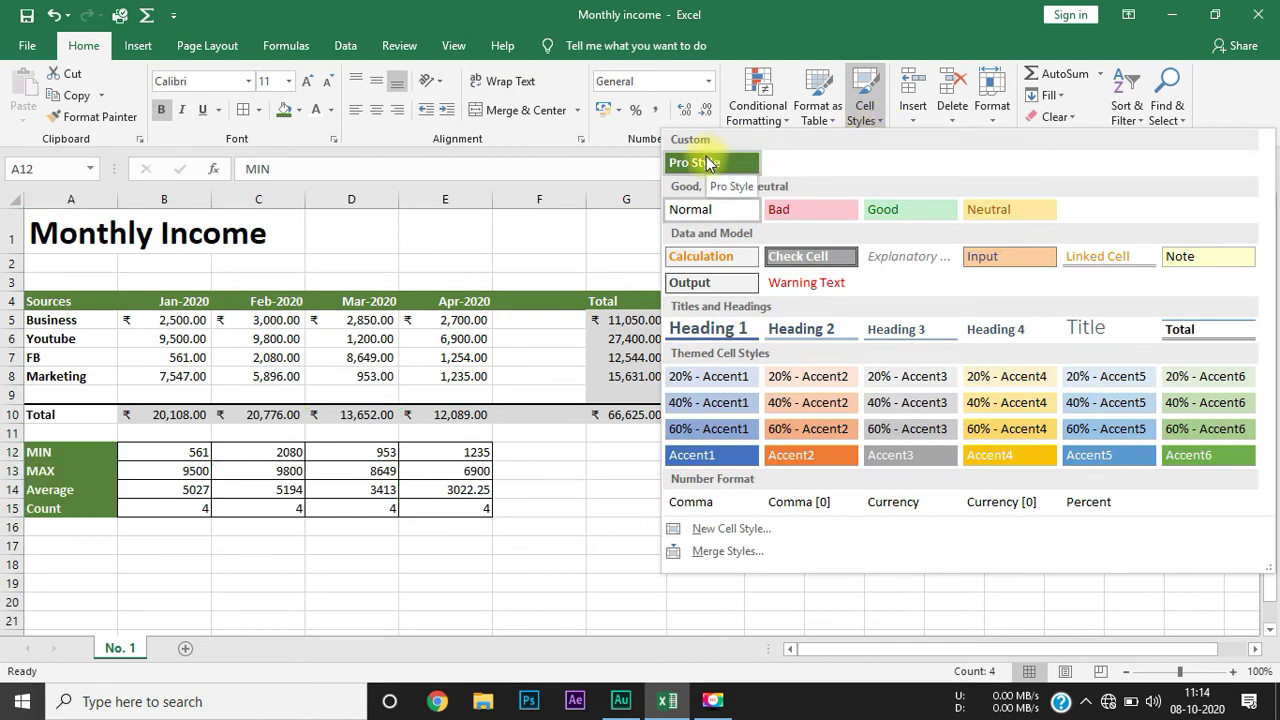
{"action": "left_click", "coordinate": [708, 162]}
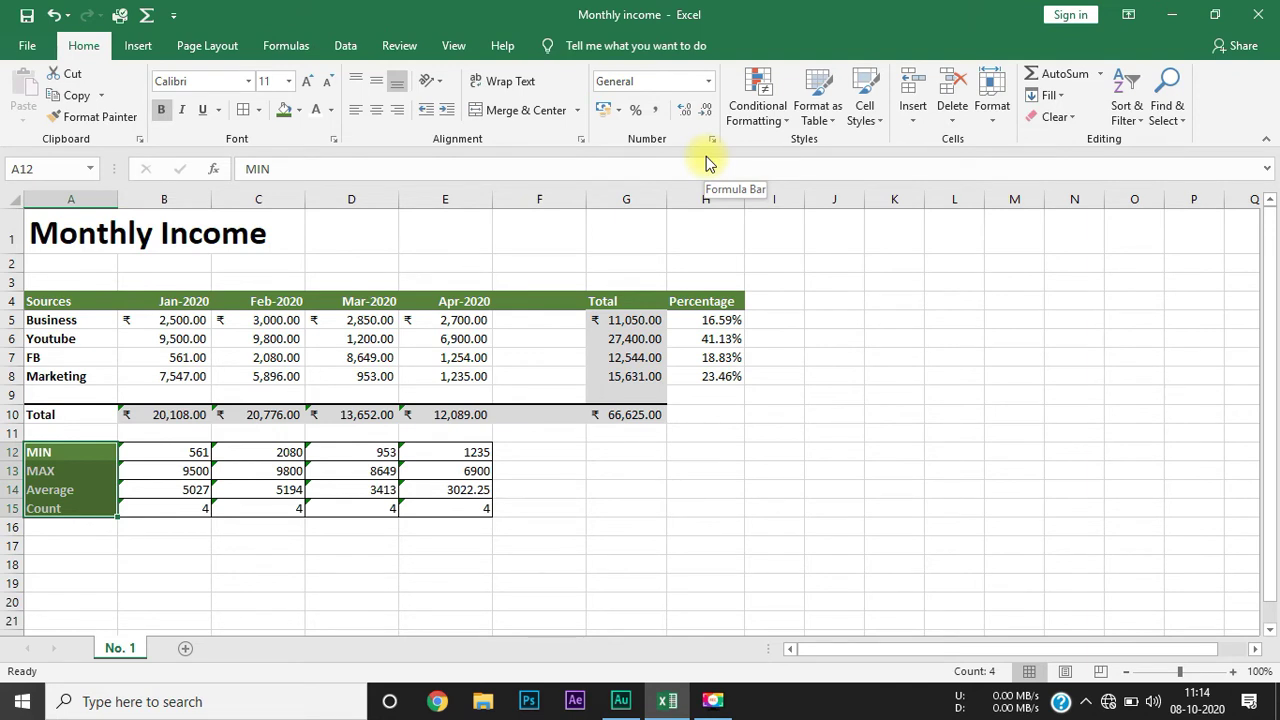
{"action": "left_click", "coordinate": [624, 484]}
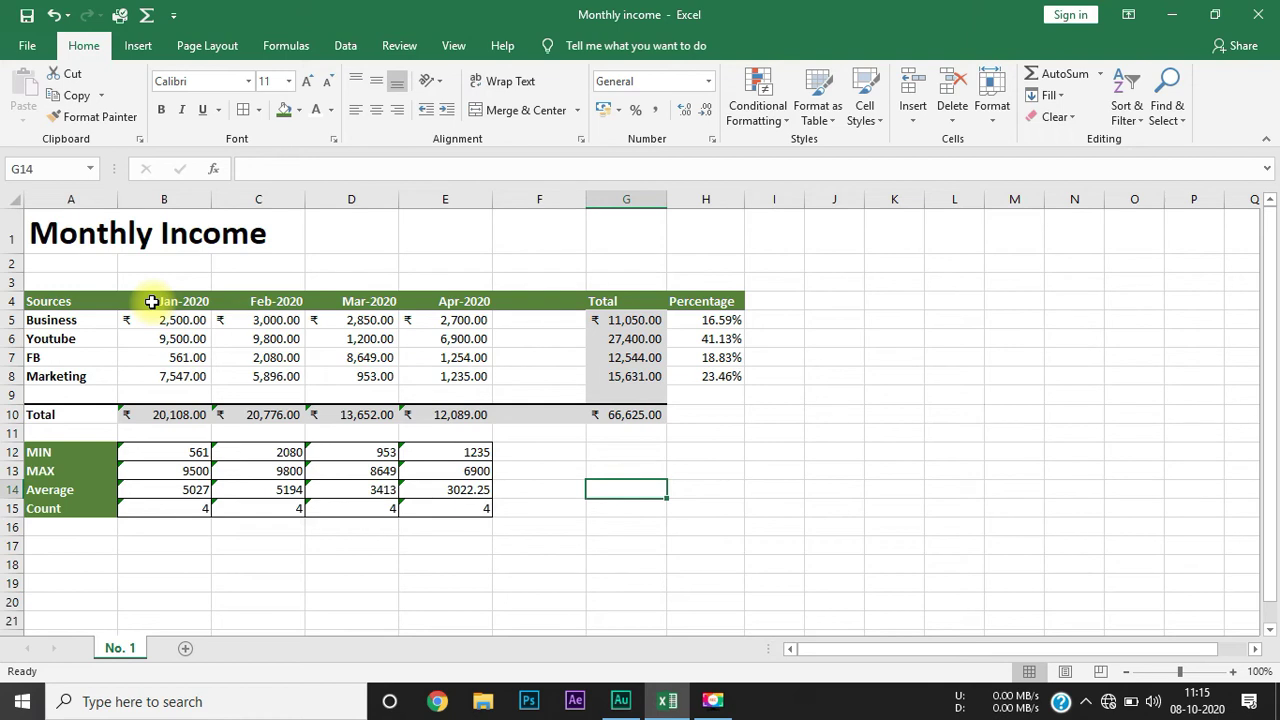
Modify the Pro Style definition so its background fill is blue.
{"action": "left_click", "coordinate": [880, 128]}
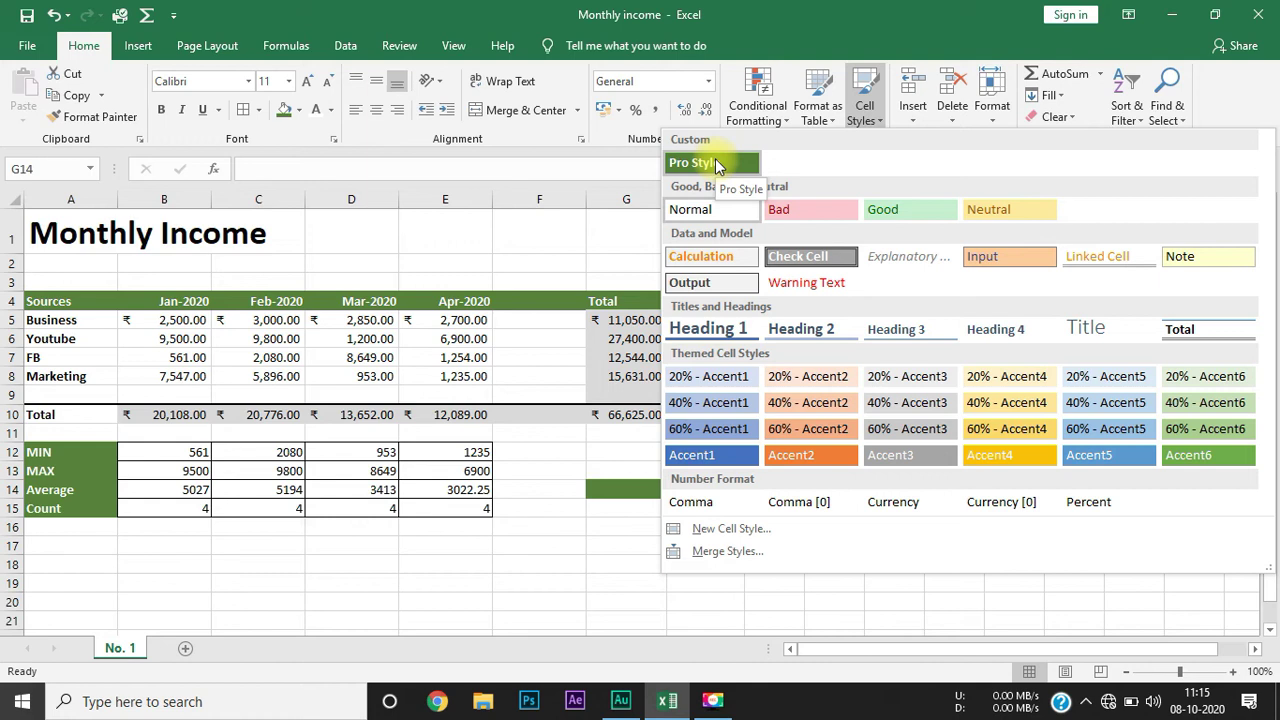
{"action": "right_click", "coordinate": [715, 160]}
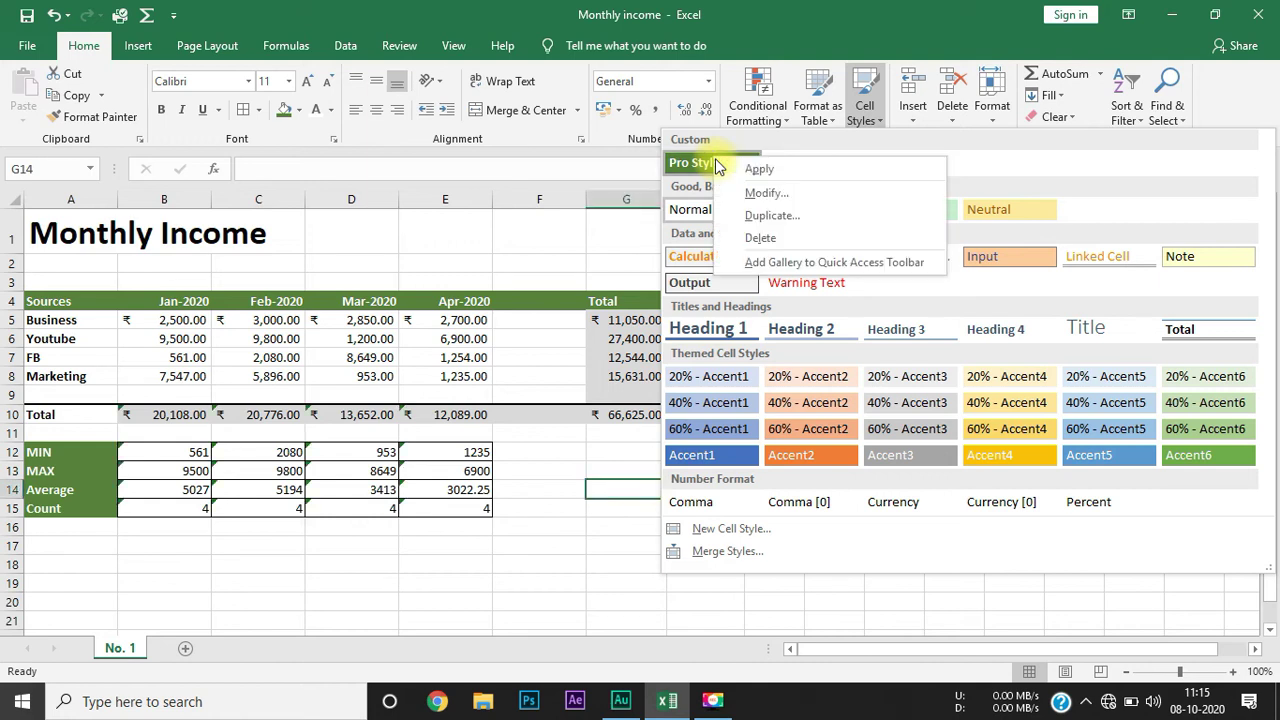
{"action": "left_click", "coordinate": [791, 191]}
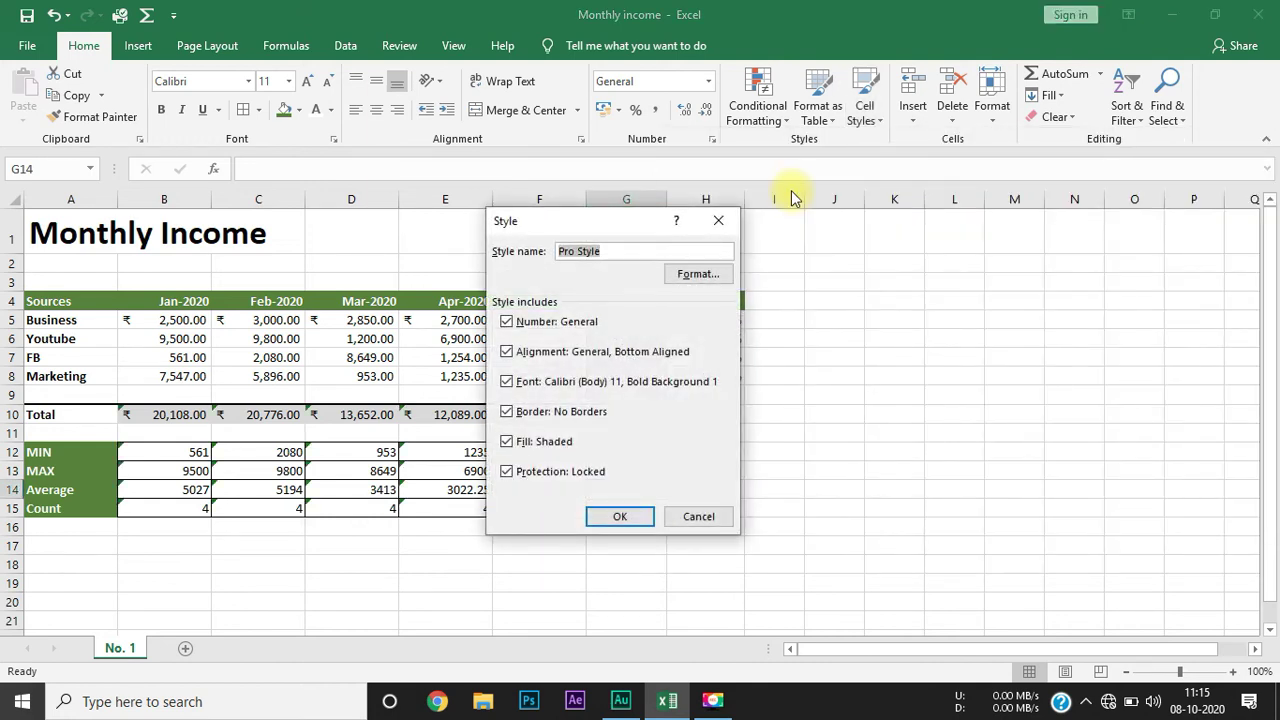
{"action": "left_click", "coordinate": [722, 271]}
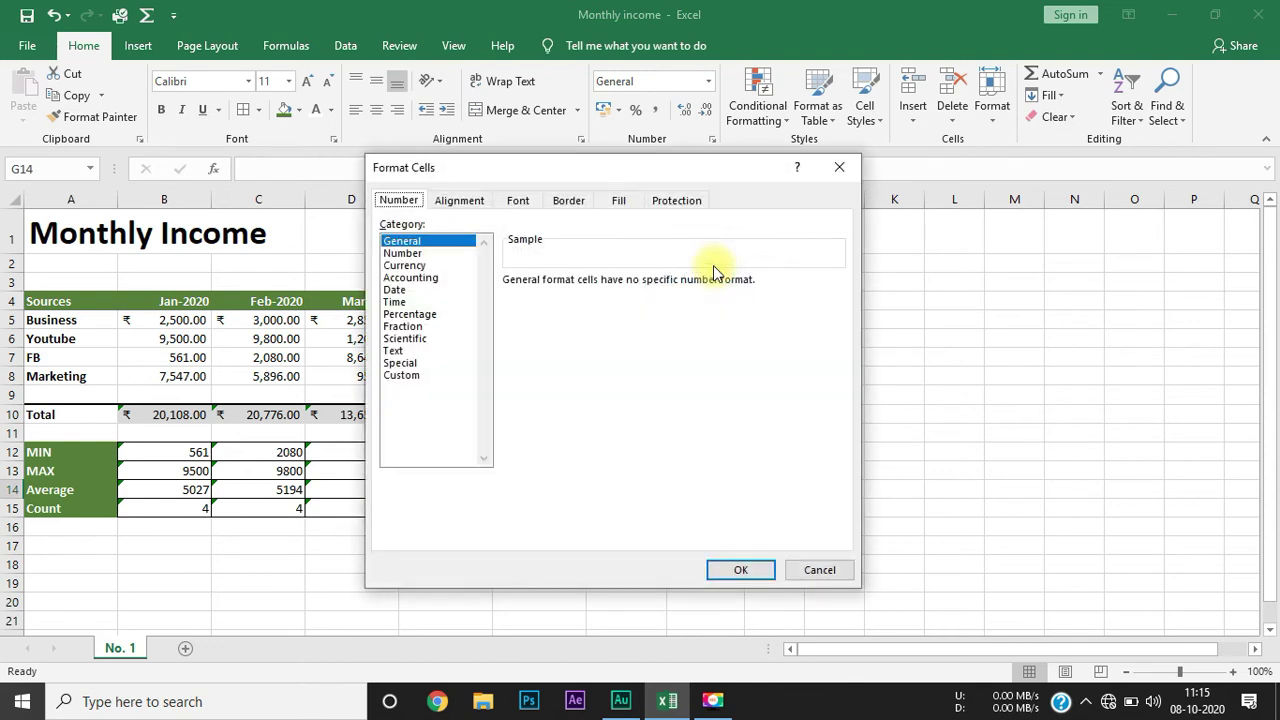
{"action": "left_click", "coordinate": [622, 201]}
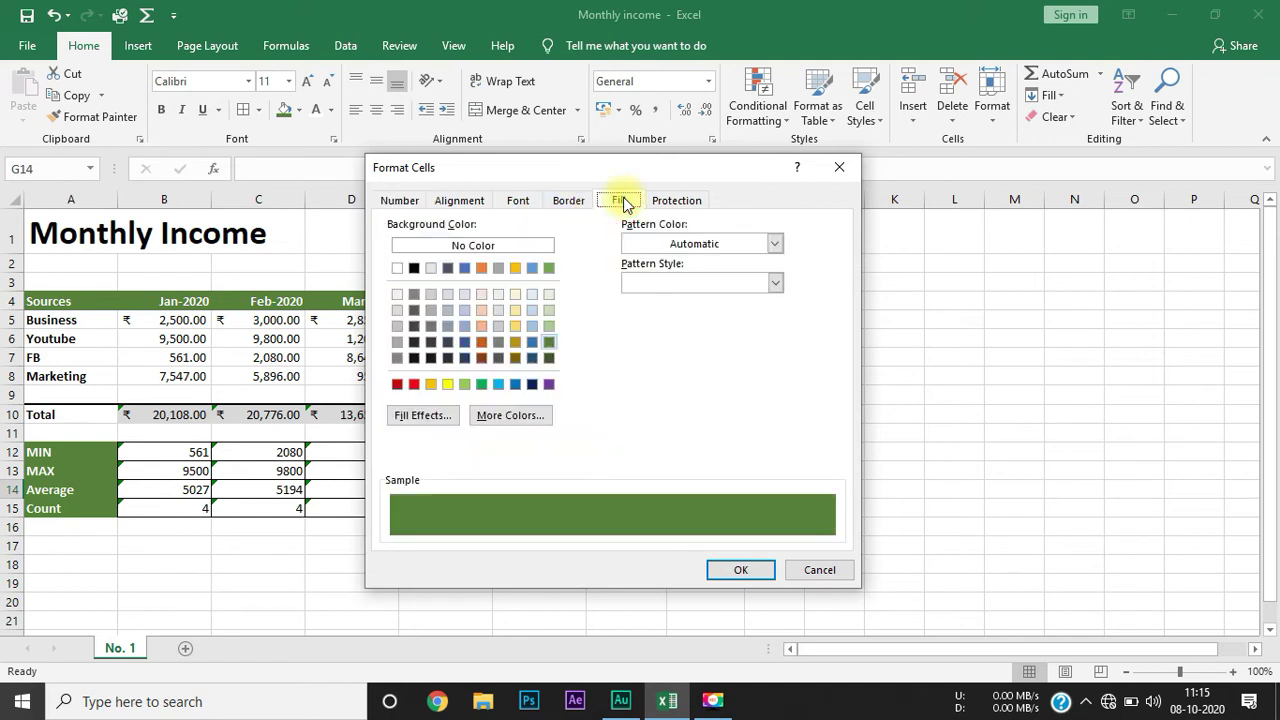
{"action": "left_click", "coordinate": [533, 268]}
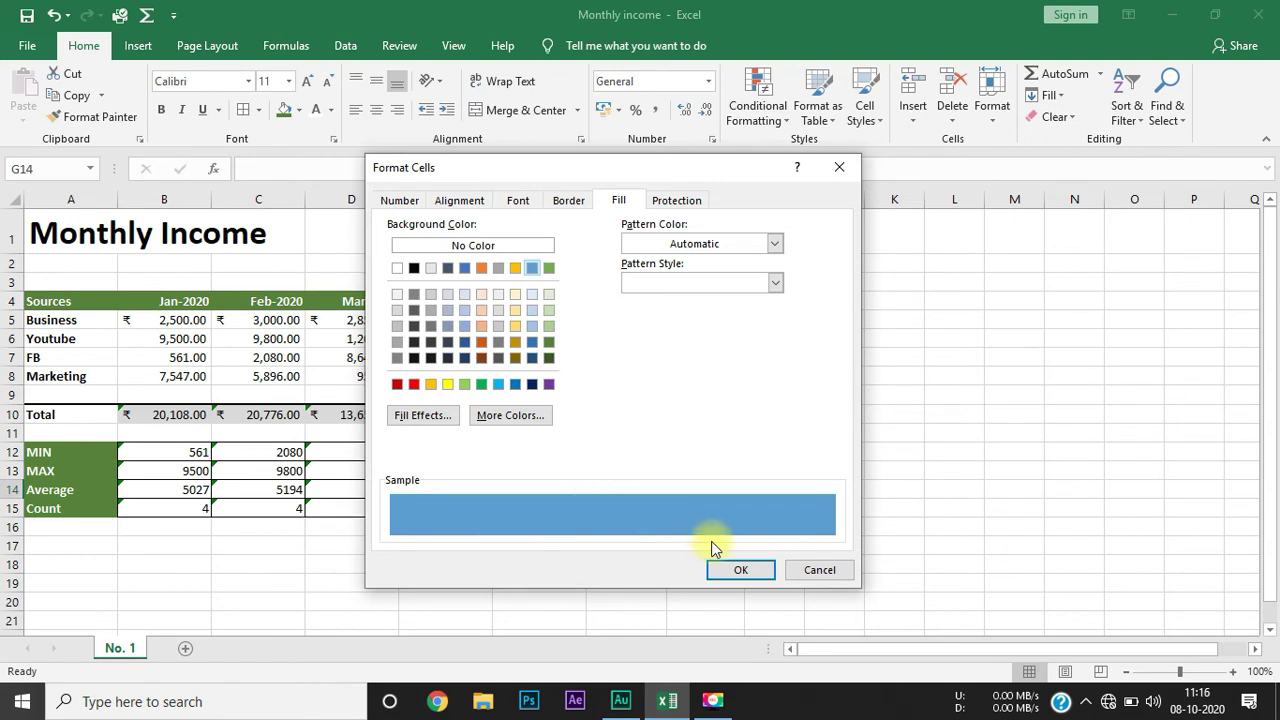
{"action": "left_click", "coordinate": [736, 570]}
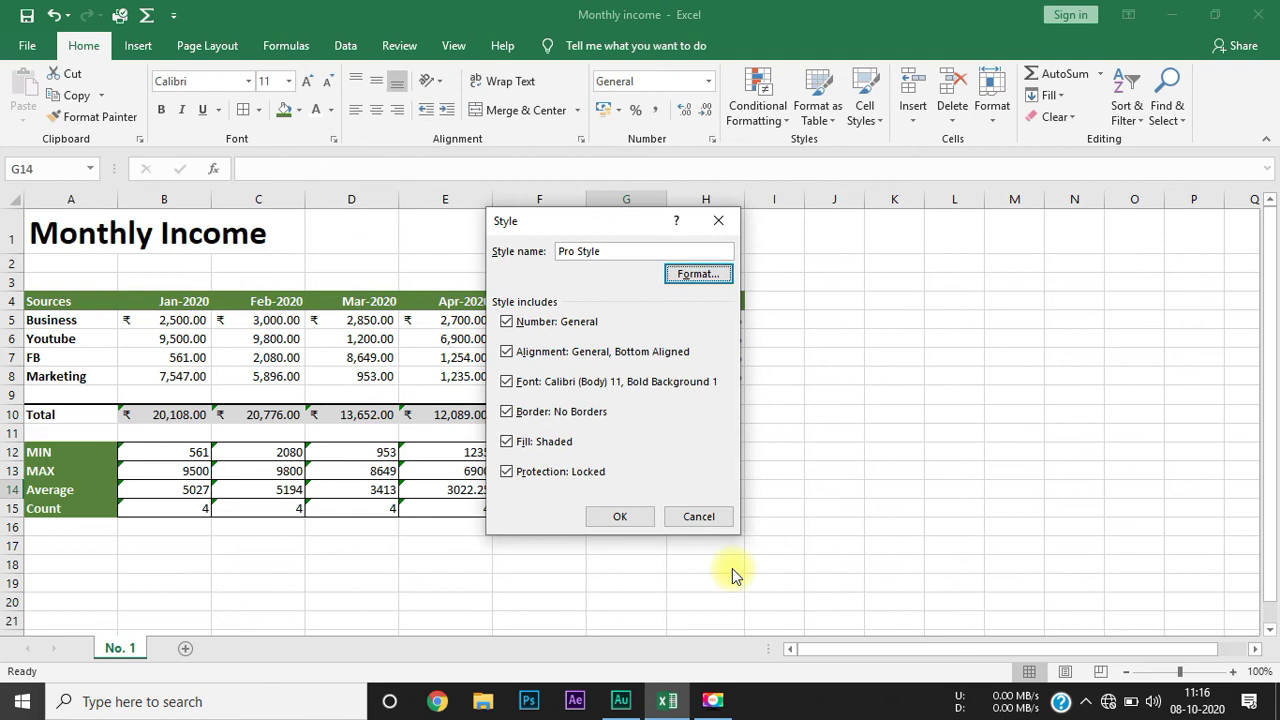
{"action": "left_click", "coordinate": [620, 516]}
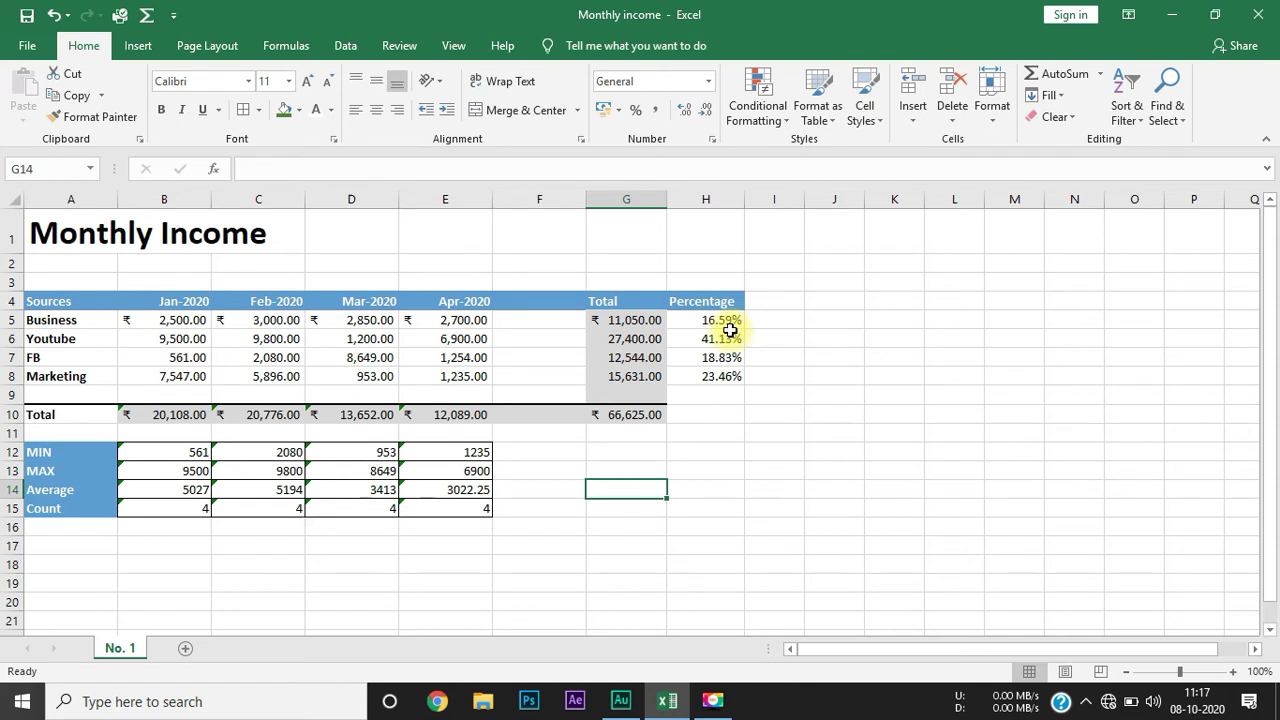
{"action": "left_click", "coordinate": [60, 305]}
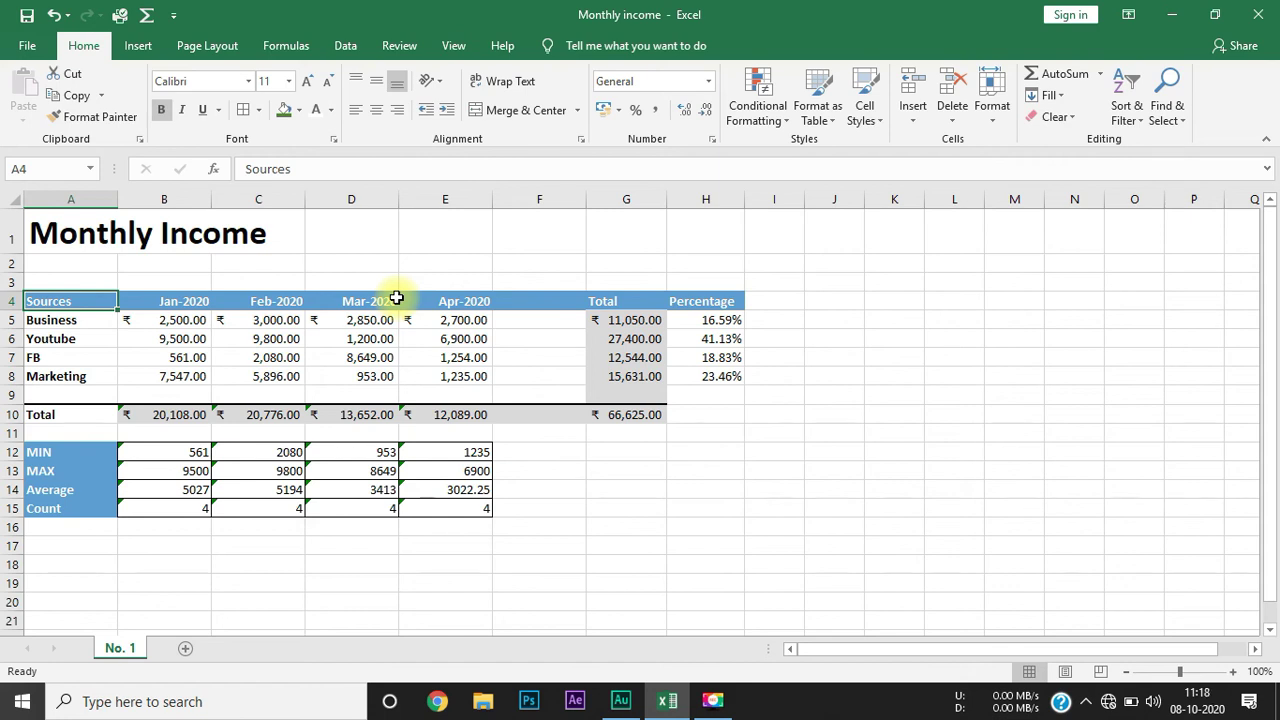
Apply Pro Style to the header row A4:H4, Sources through Percentage.
{"action": "left_click", "coordinate": [92, 300]}
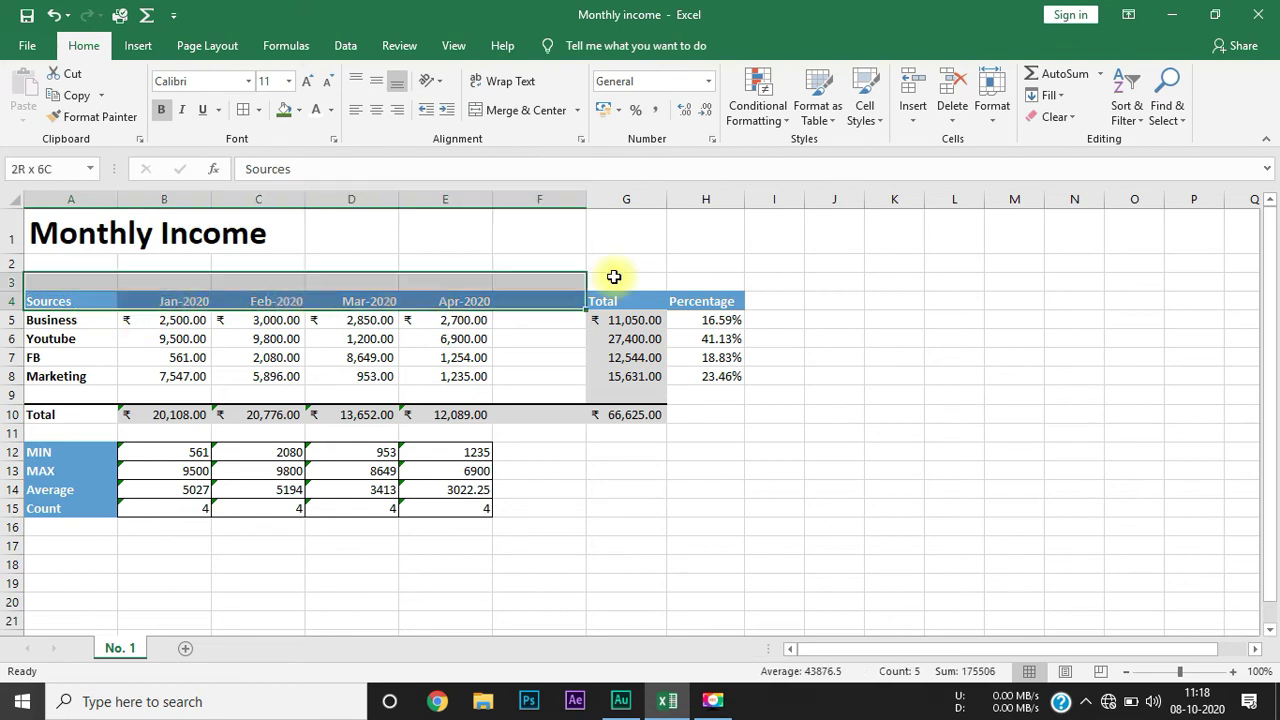
{"action": "left_click_drag", "start_coordinate": [92, 300], "coordinate": [706, 301]}
{"action": "left_click", "coordinate": [866, 115]}
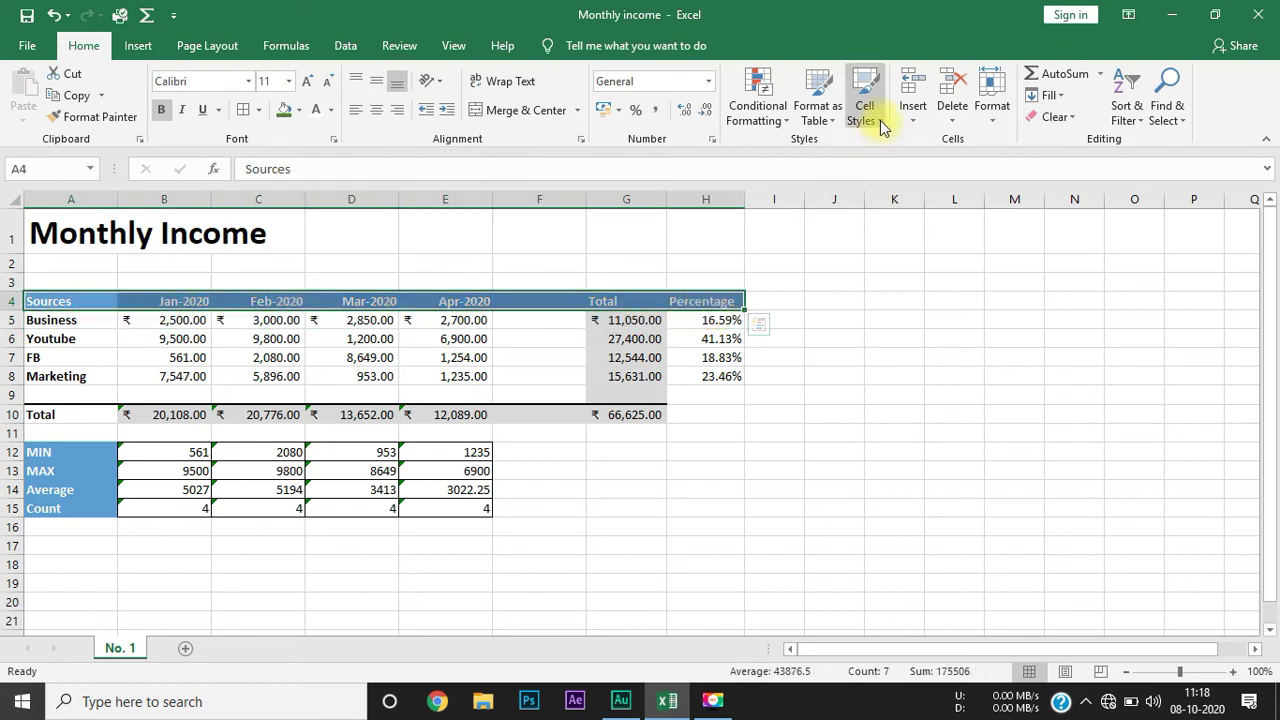
{"action": "left_click", "coordinate": [729, 166]}
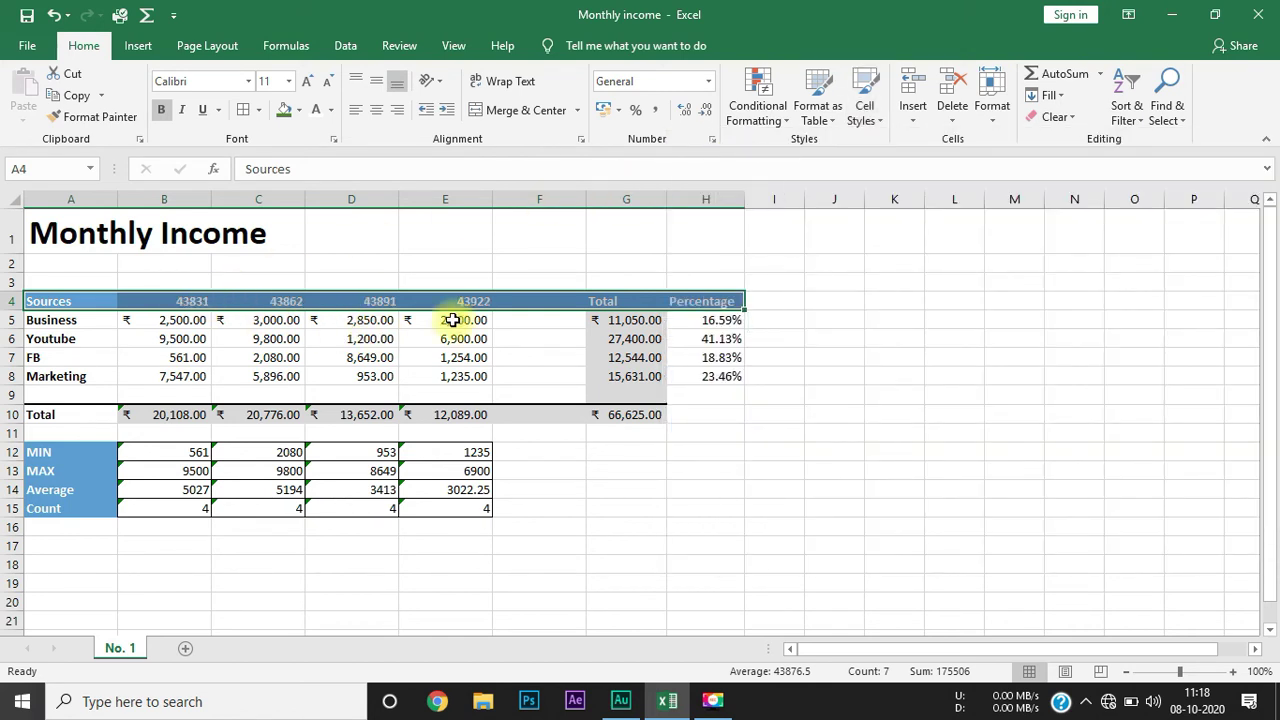
Apply Pro Style to the MIN–Count labels A12:A15, then select month headers B4:E4.
{"action": "left_click_drag", "start_coordinate": [91, 452], "coordinate": [89, 503]}
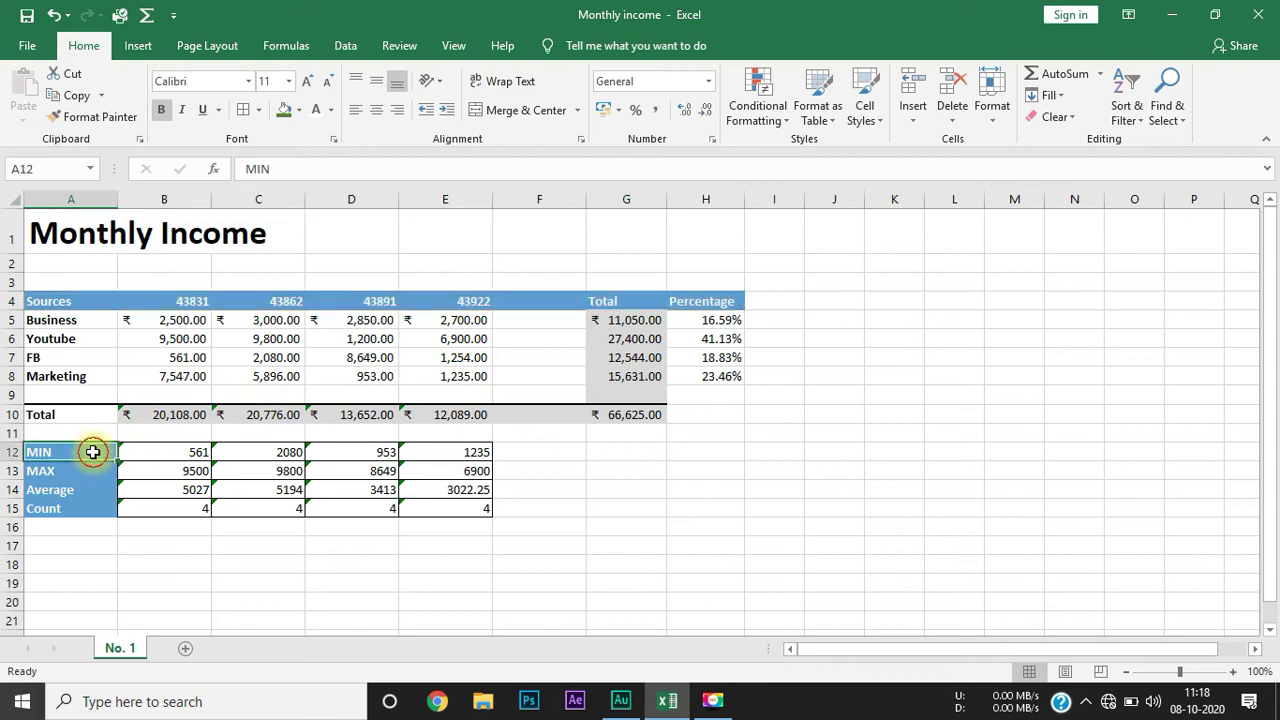
{"action": "left_click", "coordinate": [864, 105]}
{"action": "left_click", "coordinate": [709, 165]}
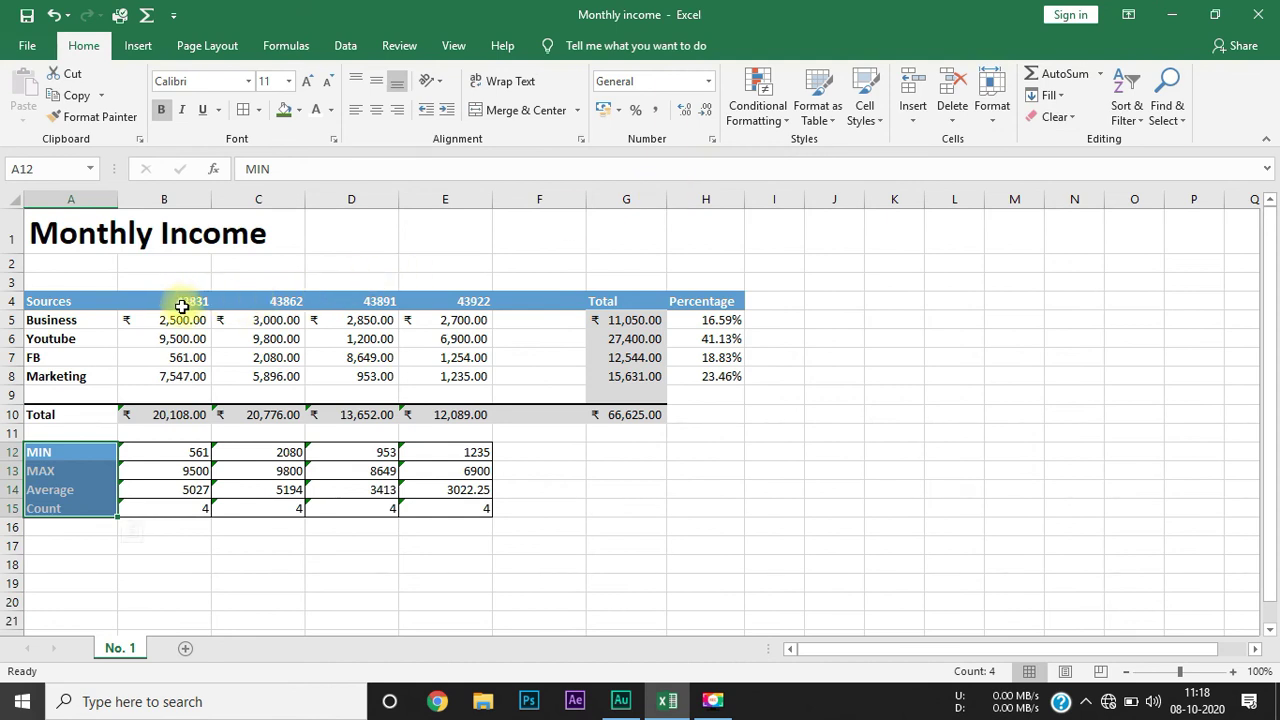
{"action": "left_click_drag", "start_coordinate": [182, 304], "coordinate": [478, 296]}
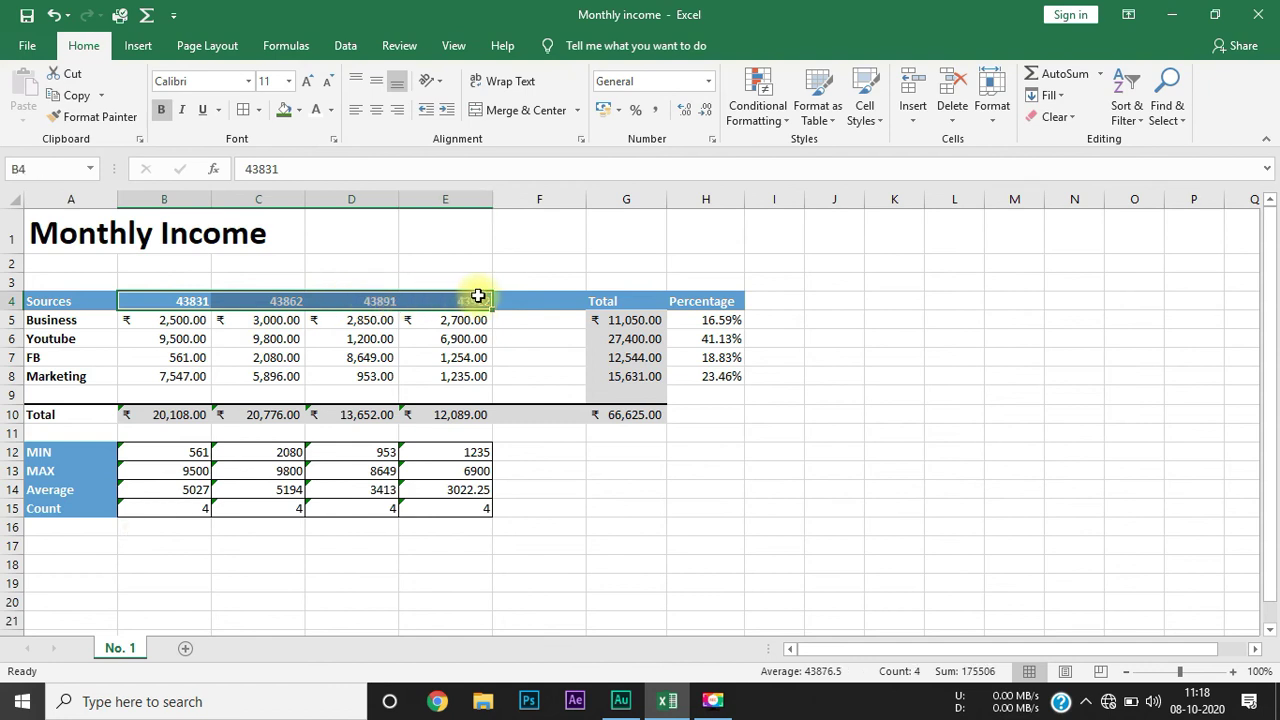
Reformat B4:E4 with custom code mmm-yyyy to show Jan-2020 through Apr-2020.
{"action": "left_click", "coordinate": [709, 88]}
{"action": "left_click", "coordinate": [652, 524]}
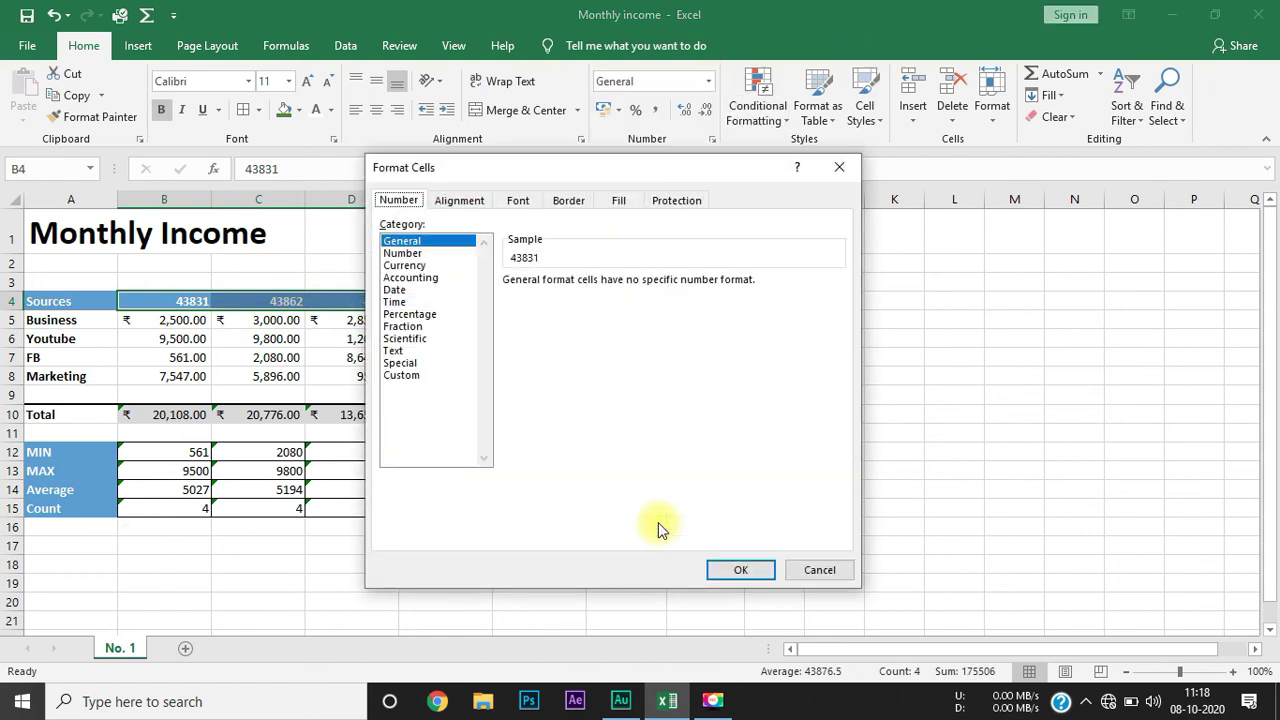
{"action": "left_click", "coordinate": [401, 375]}
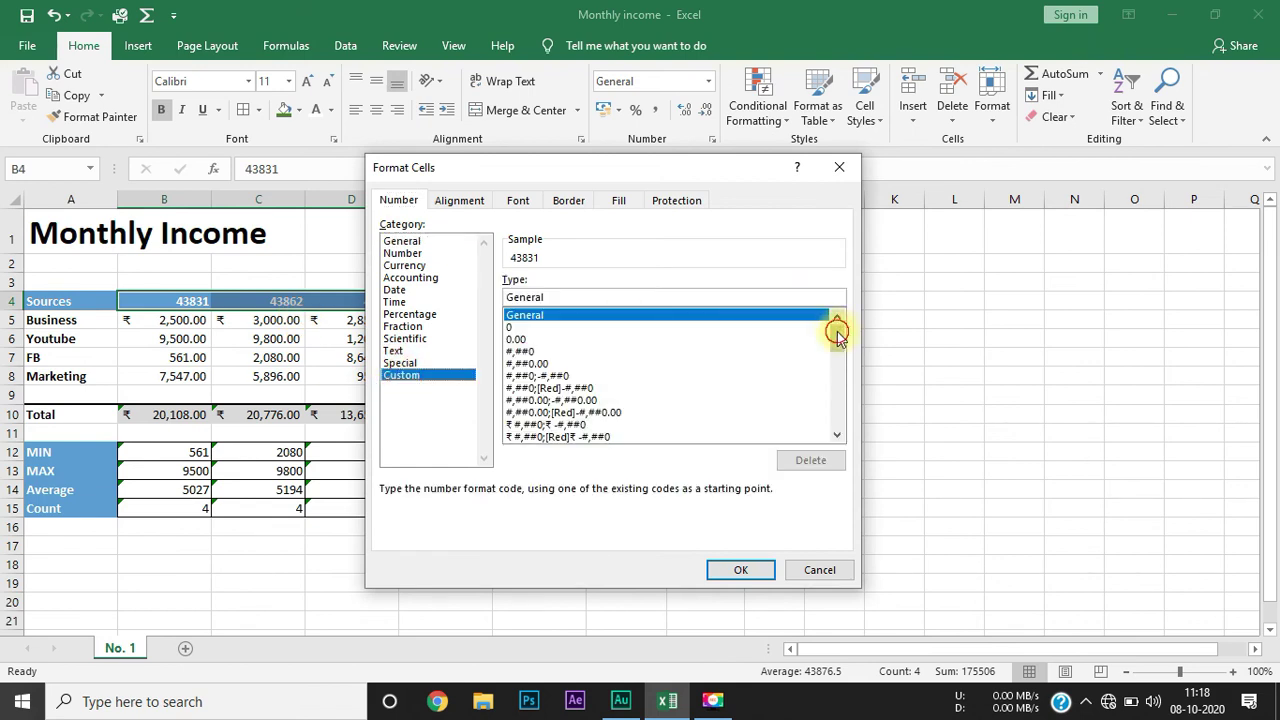
{"action": "left_click_drag", "start_coordinate": [837, 335], "coordinate": [838, 368]}
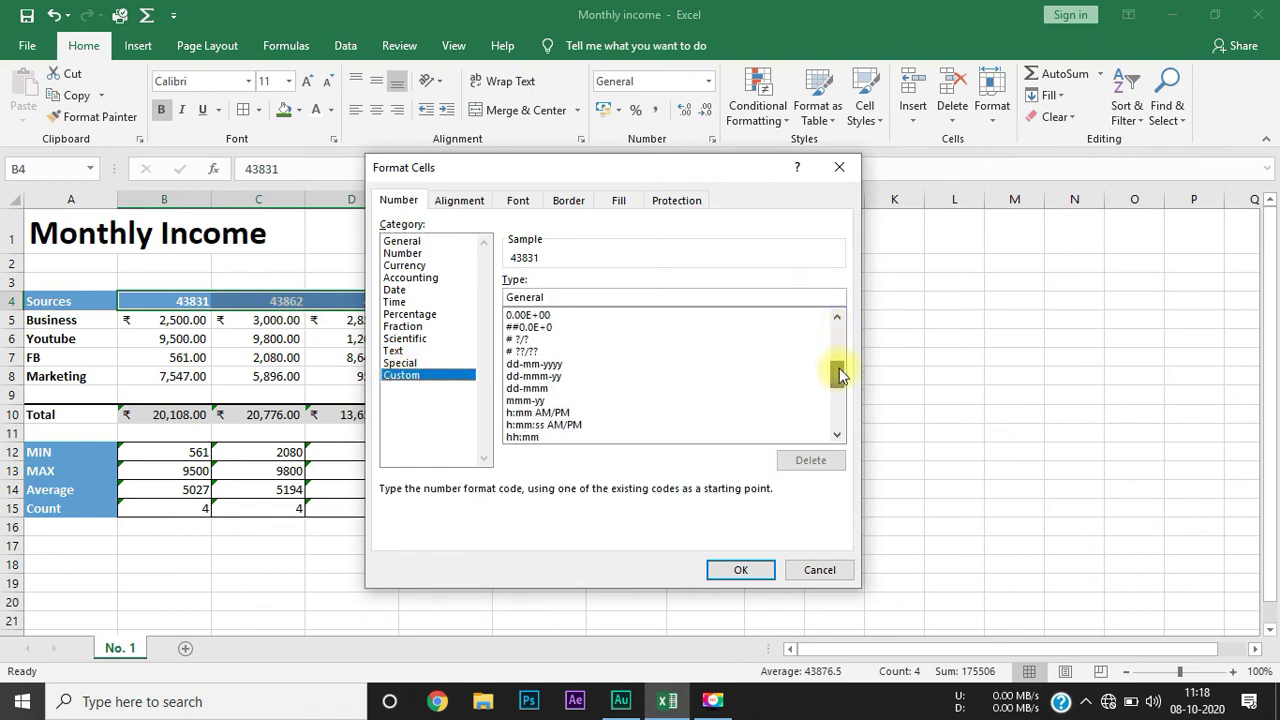
{"action": "left_click", "coordinate": [612, 400]}
{"action": "left_click", "coordinate": [588, 295]}
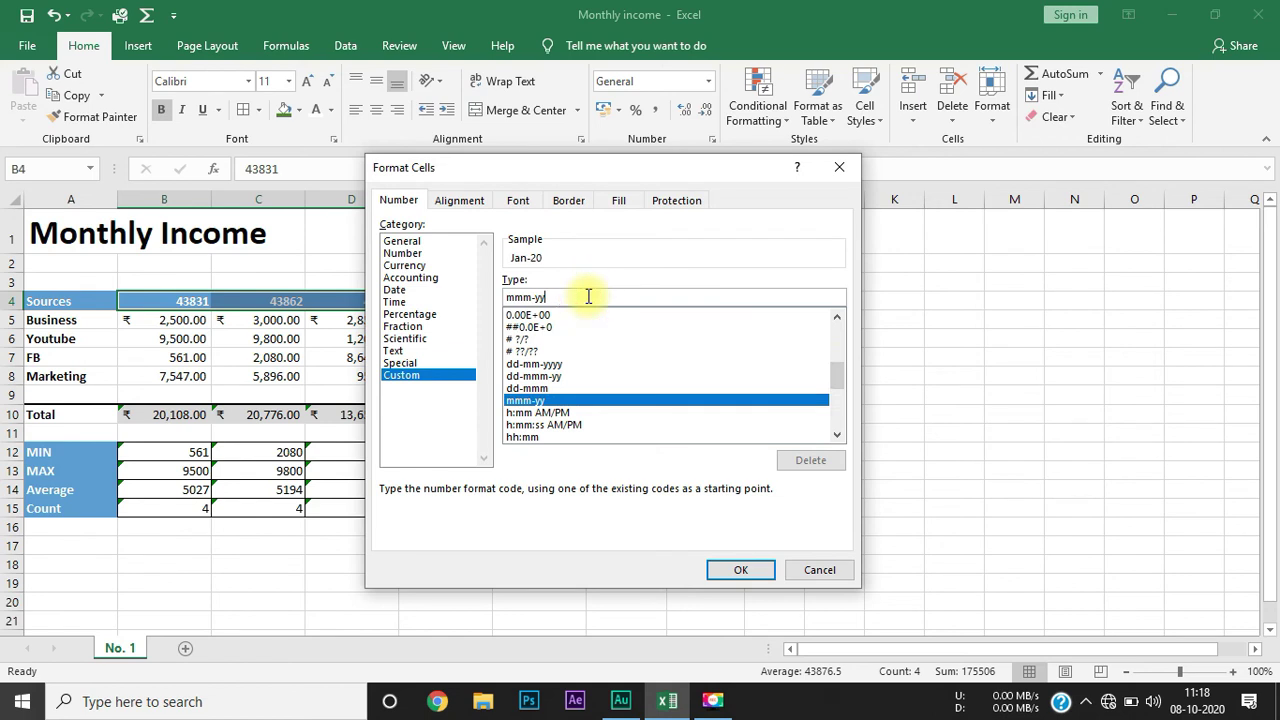
{"action": "type", "text": "yy"}
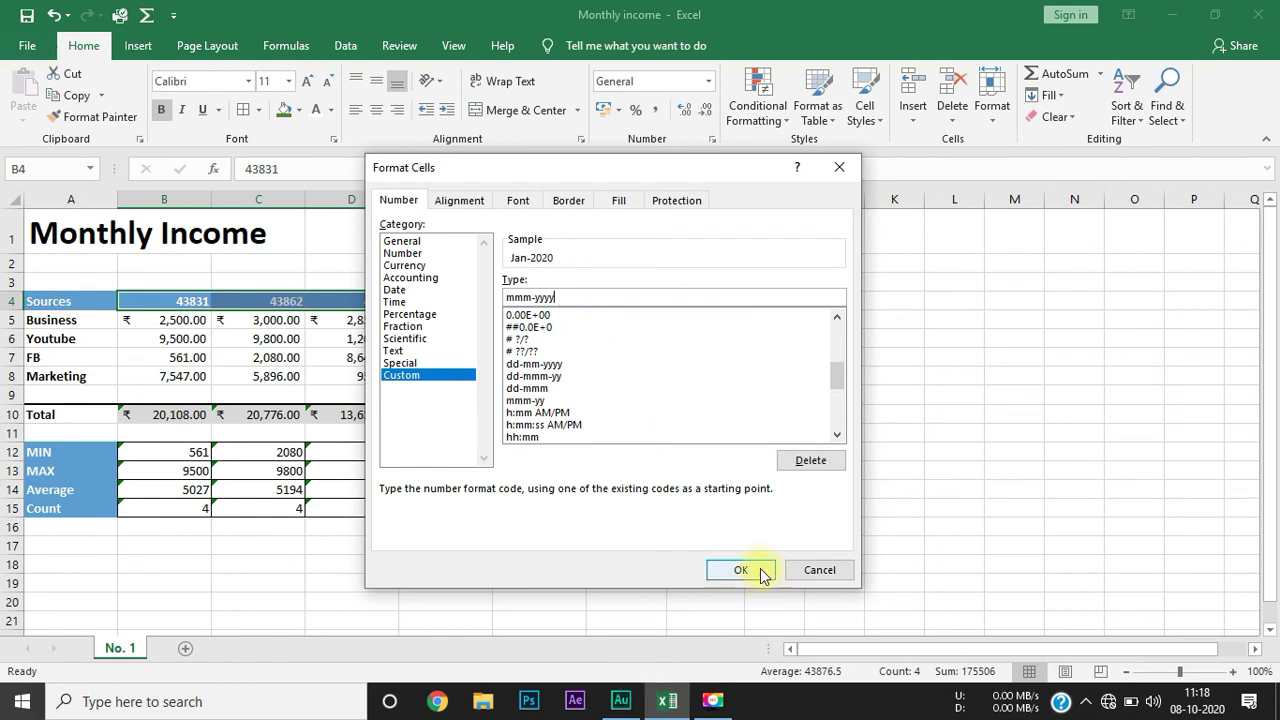
{"action": "left_click", "coordinate": [757, 570]}
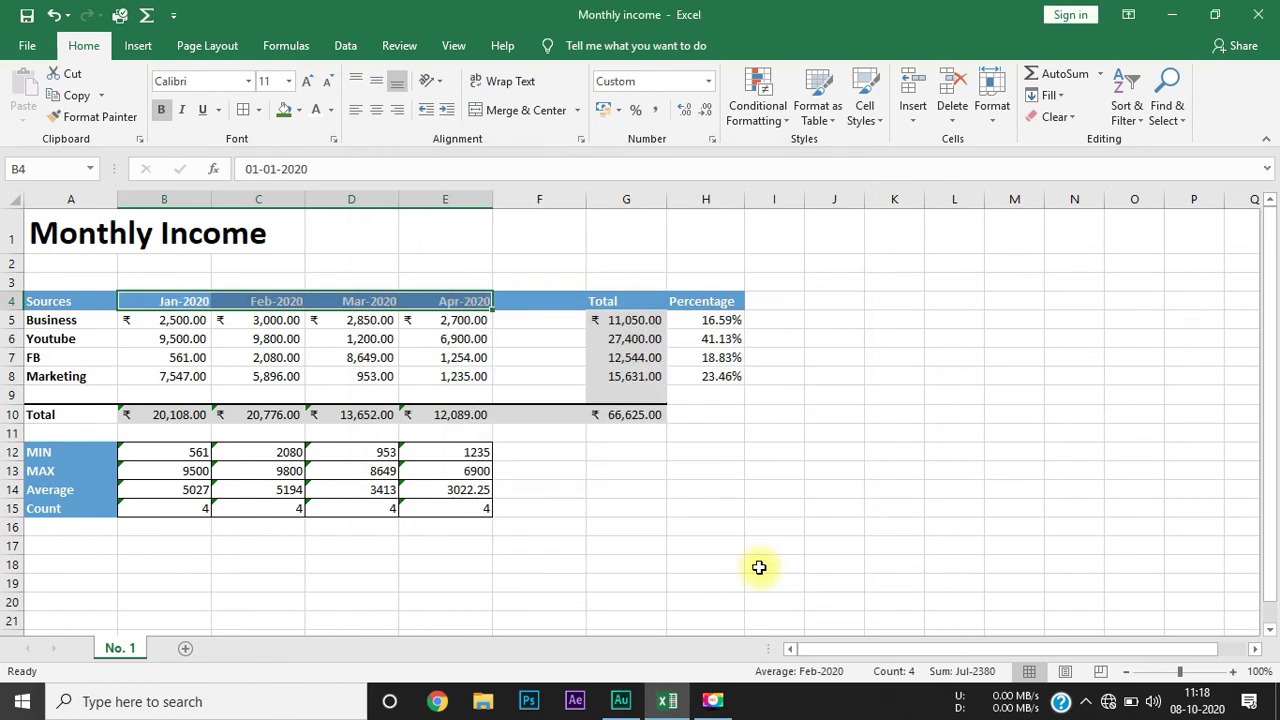
{"action": "left_click", "coordinate": [534, 440]}
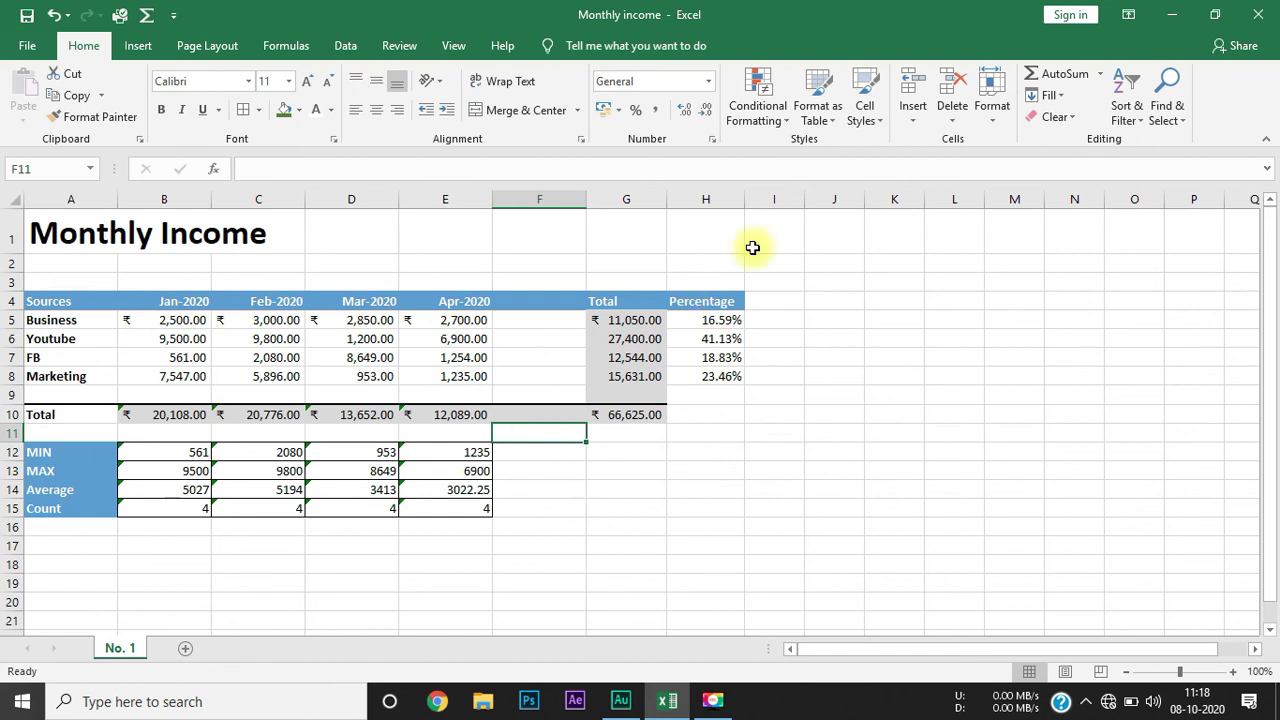
Change the Pro Style background fill to orange, after briefly trying light green.
{"action": "left_click", "coordinate": [878, 124]}
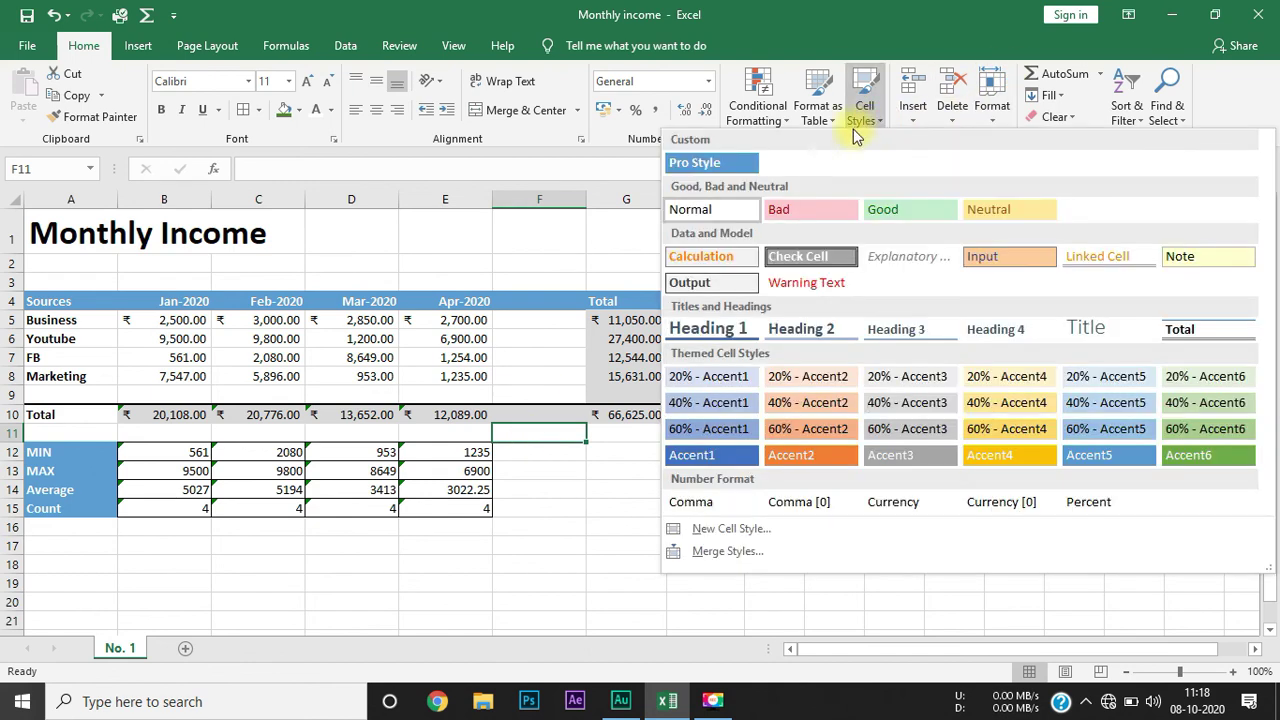
{"action": "right_click", "coordinate": [735, 163]}
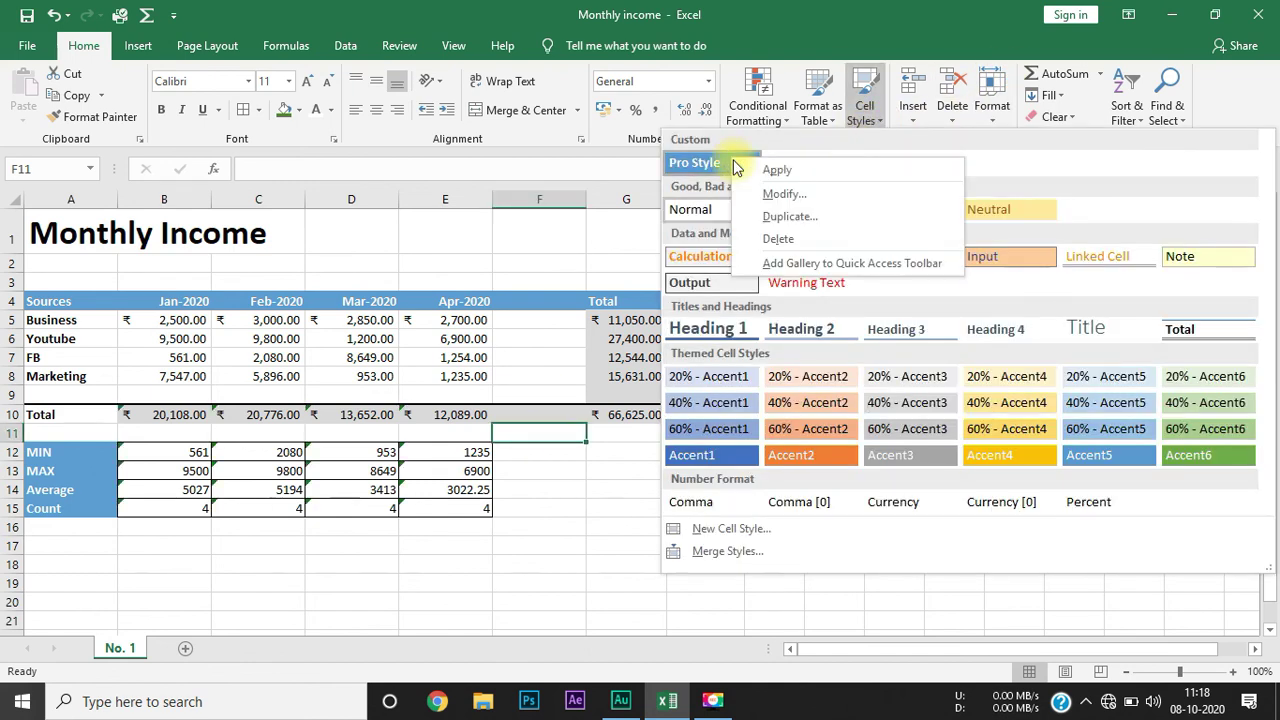
{"action": "left_click", "coordinate": [810, 200]}
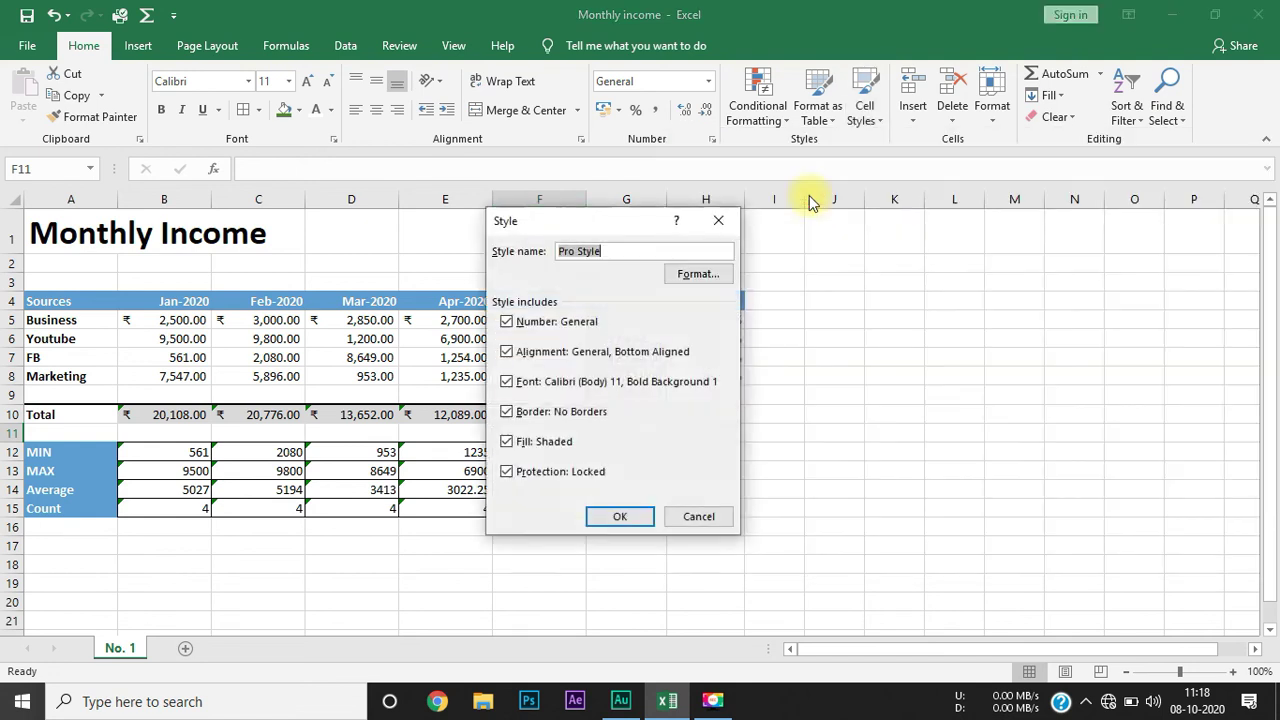
{"action": "left_click", "coordinate": [715, 273]}
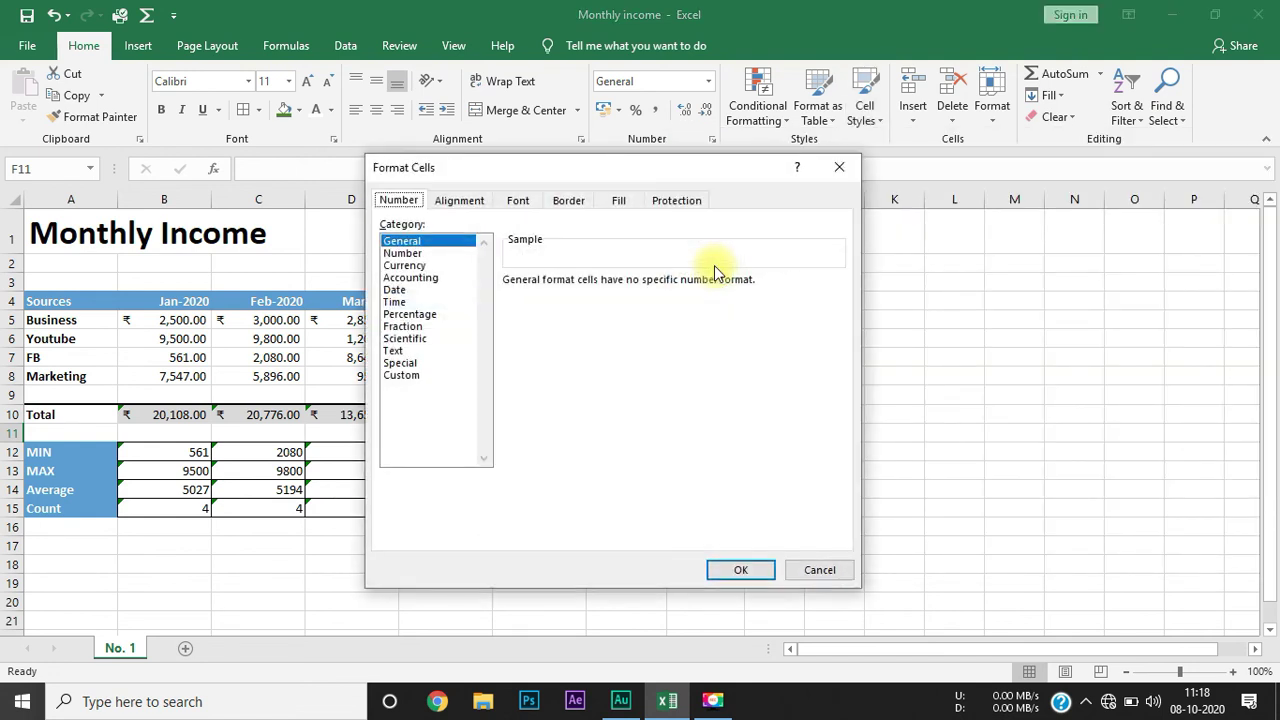
{"action": "left_click", "coordinate": [615, 203]}
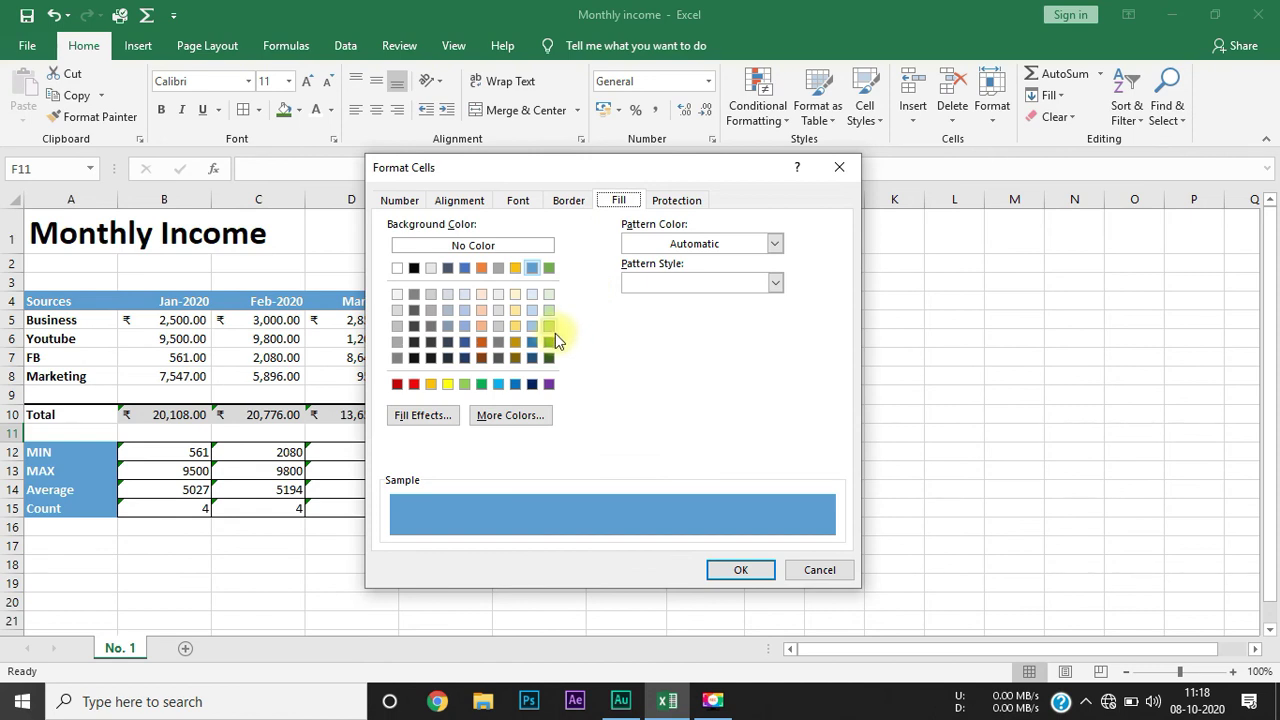
{"action": "left_click", "coordinate": [464, 385]}
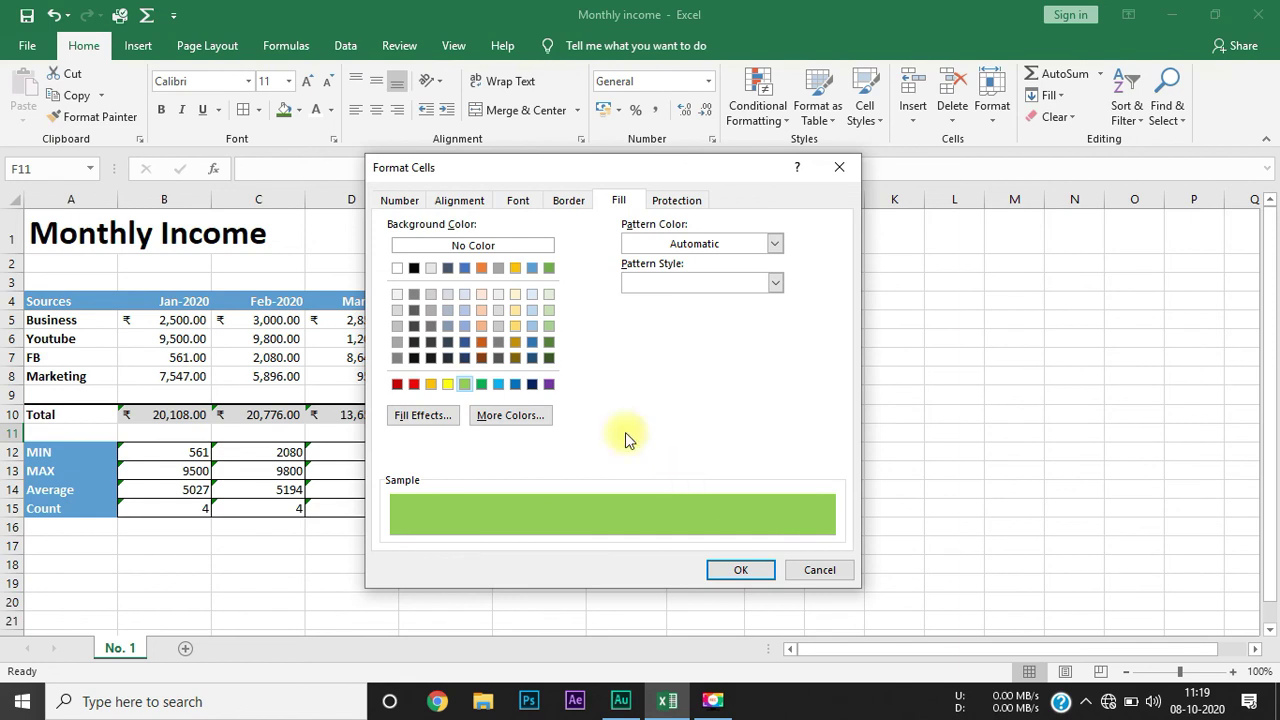
{"action": "left_click", "coordinate": [481, 268]}
{"action": "left_click", "coordinate": [740, 571]}
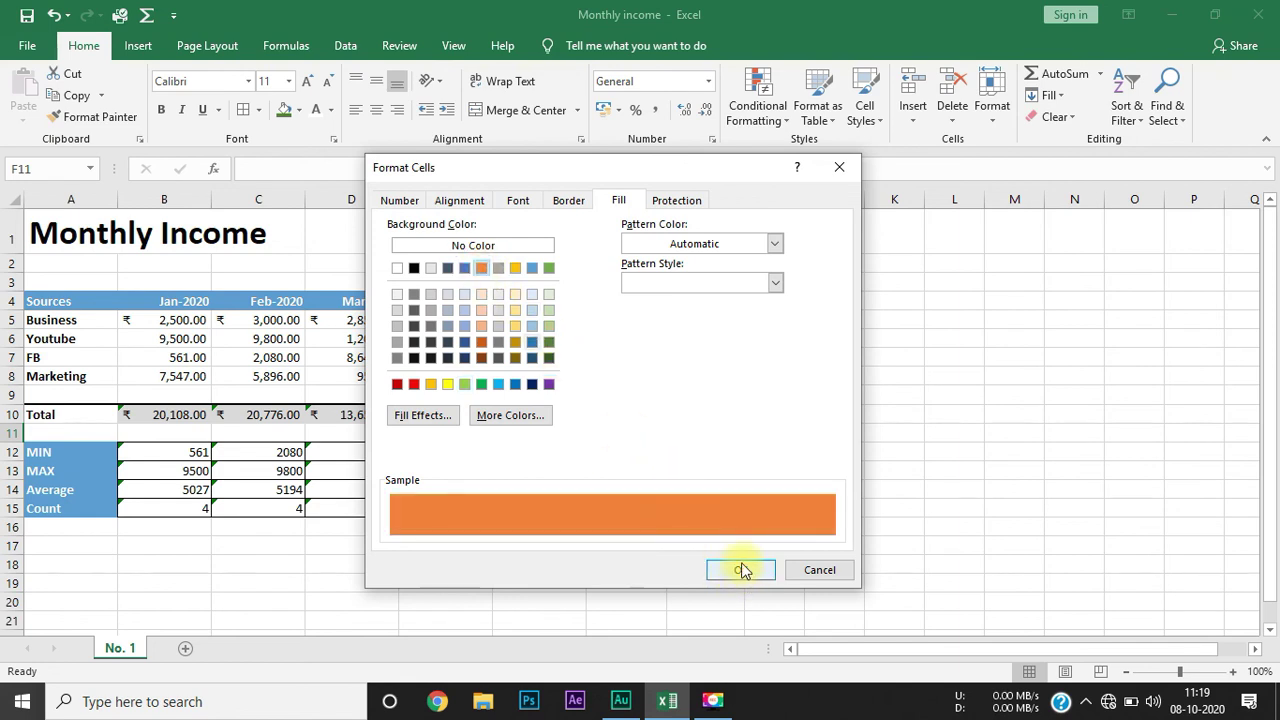
{"action": "left_click", "coordinate": [741, 570]}
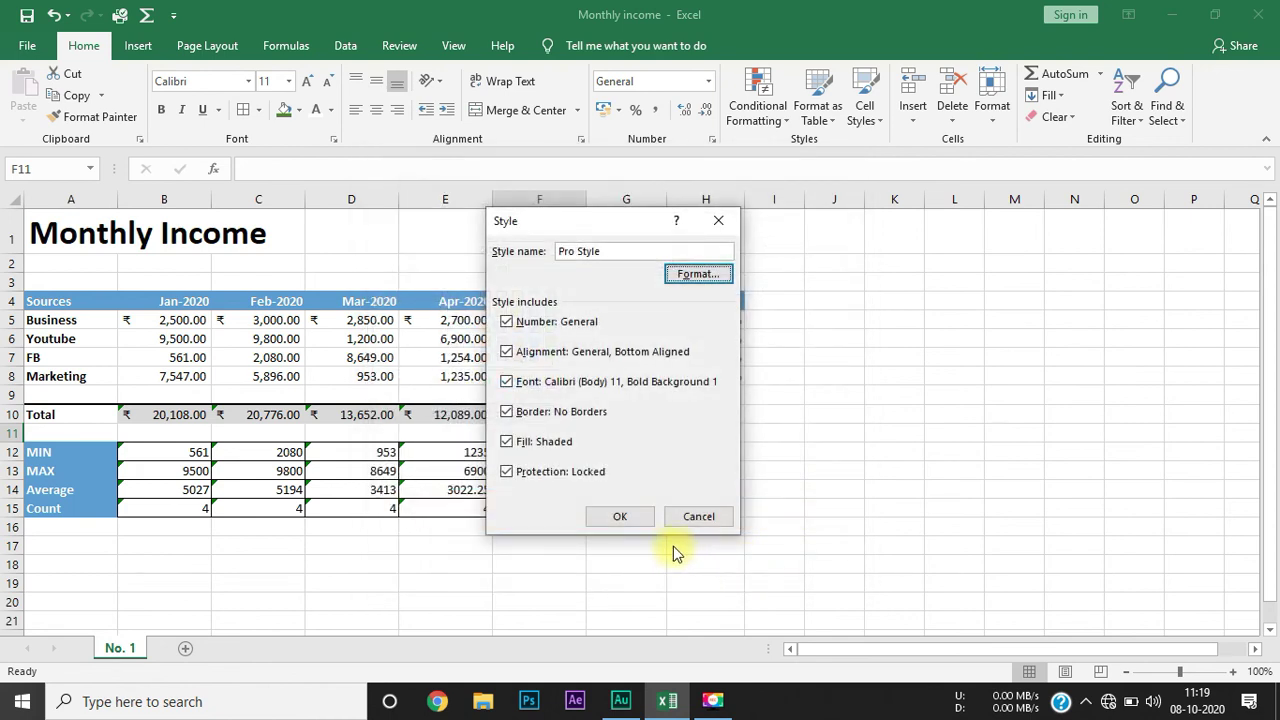
{"action": "left_click", "coordinate": [634, 520]}
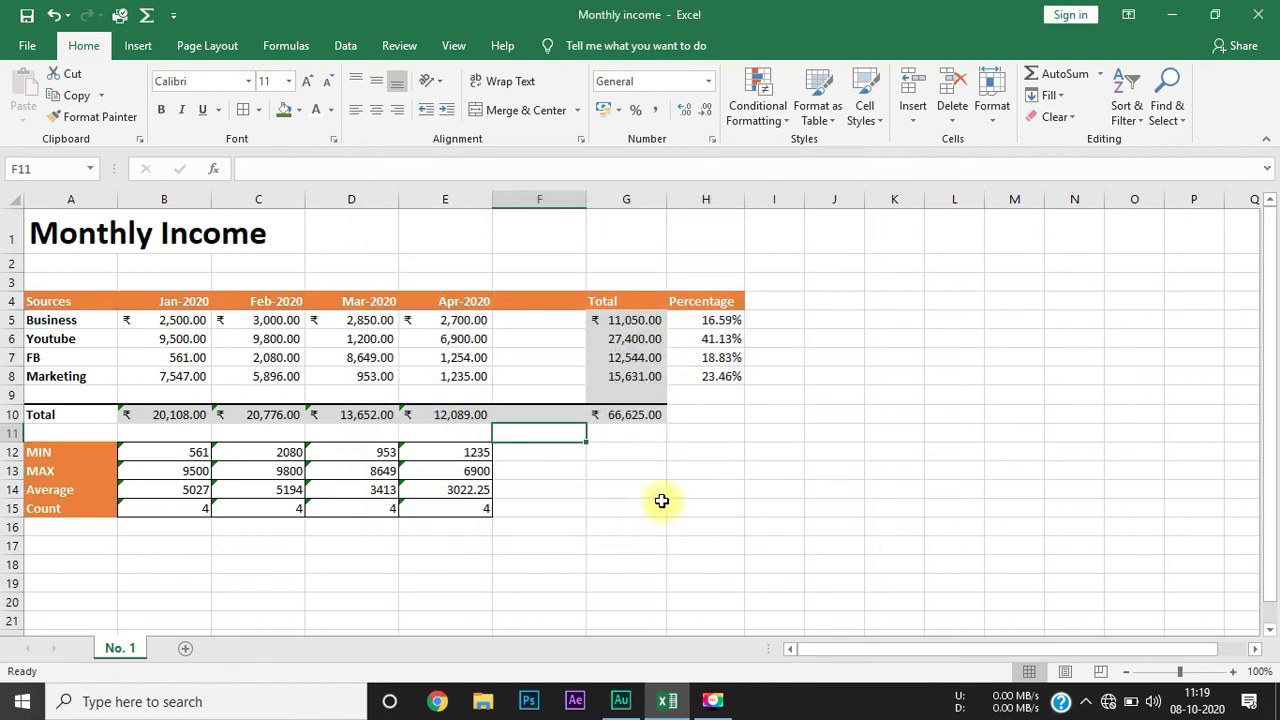